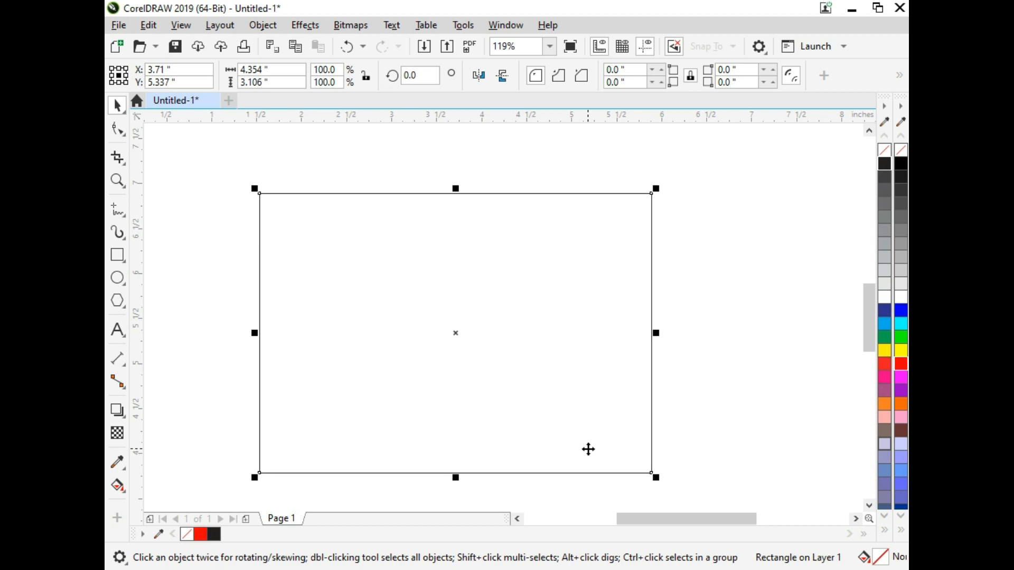
Fill the rectangle with red from the RGB colours and remove its outline.
{"action": "key", "text": "shift+F2"}
{"action": "left_click", "coordinate": [904, 368]}
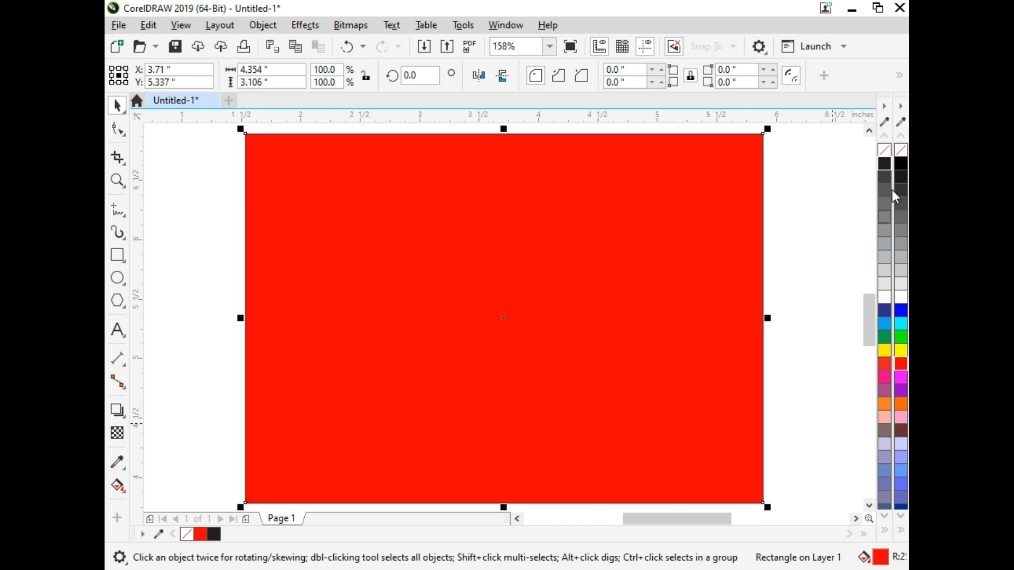
{"action": "right_click", "coordinate": [885, 153]}
Apply a vertical fountain fill to the rectangle with a red upper node and a dark red lower node.
{"action": "left_click", "coordinate": [117, 484]}
{"action": "left_click_drag", "start_coordinate": [472, 227], "coordinate": [474, 445]}
{"action": "left_click", "coordinate": [902, 368]}
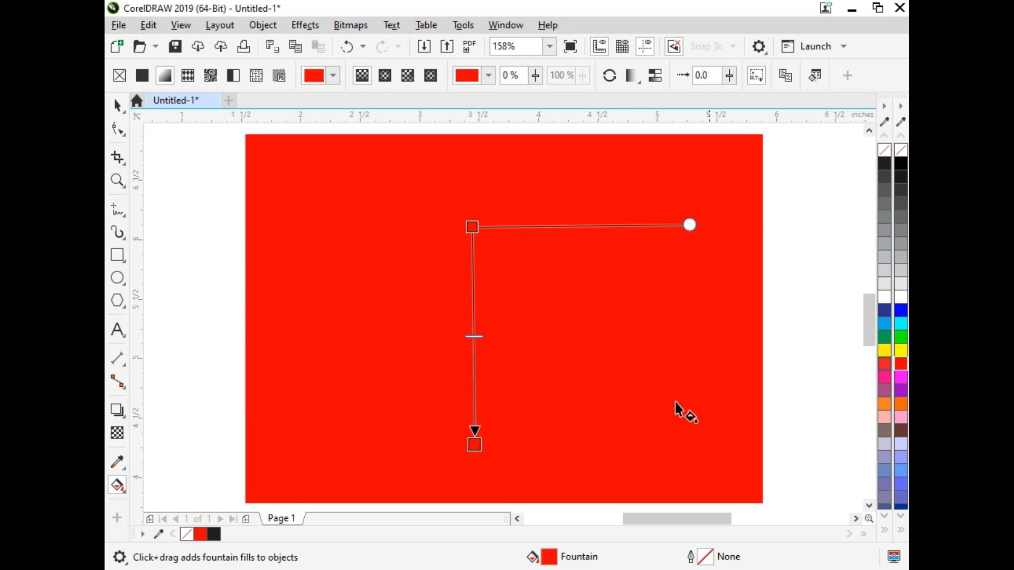
{"action": "left_click", "coordinate": [473, 443]}
{"action": "left_click", "coordinate": [492, 422]}
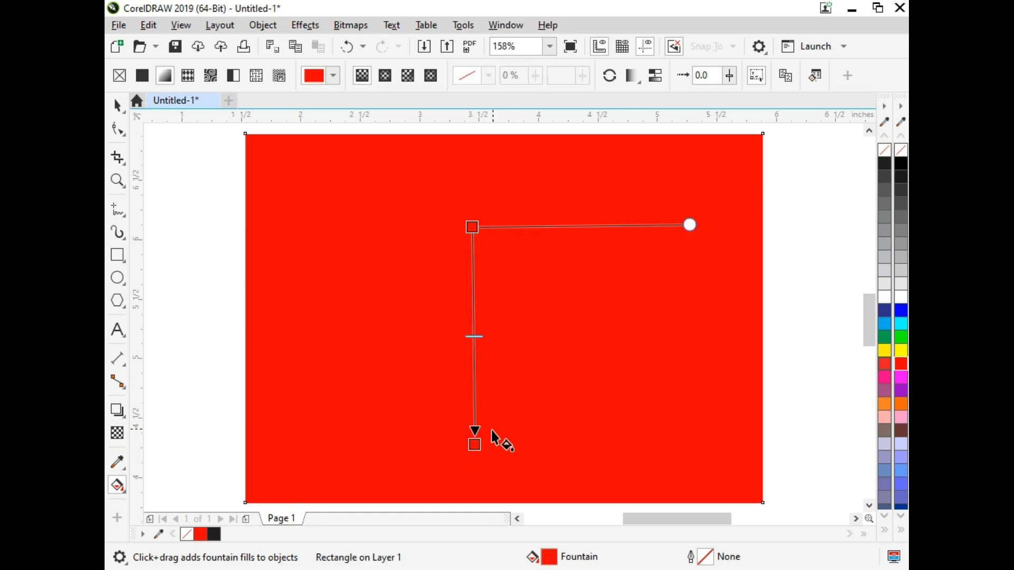
{"action": "left_click", "coordinate": [472, 442]}
{"action": "left_click", "coordinate": [493, 433]}
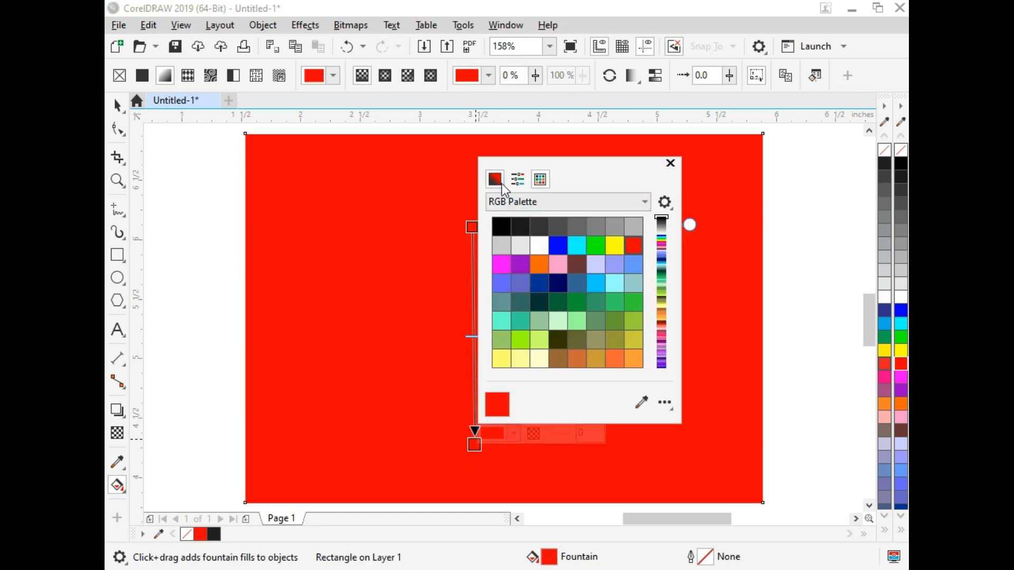
{"action": "left_click", "coordinate": [495, 179]}
{"action": "left_click_drag", "start_coordinate": [598, 266], "coordinate": [577, 274]}
Change the fountain fill to elliptical and reverse it so bright red sits in the middle with dark red around it.
{"action": "left_click", "coordinate": [376, 217]}
{"action": "left_click", "coordinate": [386, 76]}
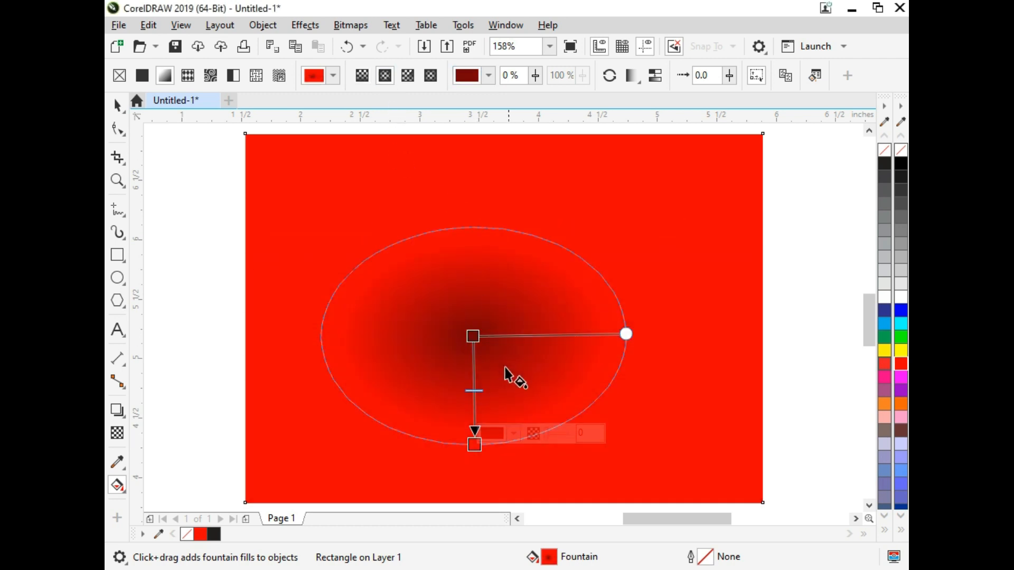
{"action": "left_click", "coordinate": [610, 76]}
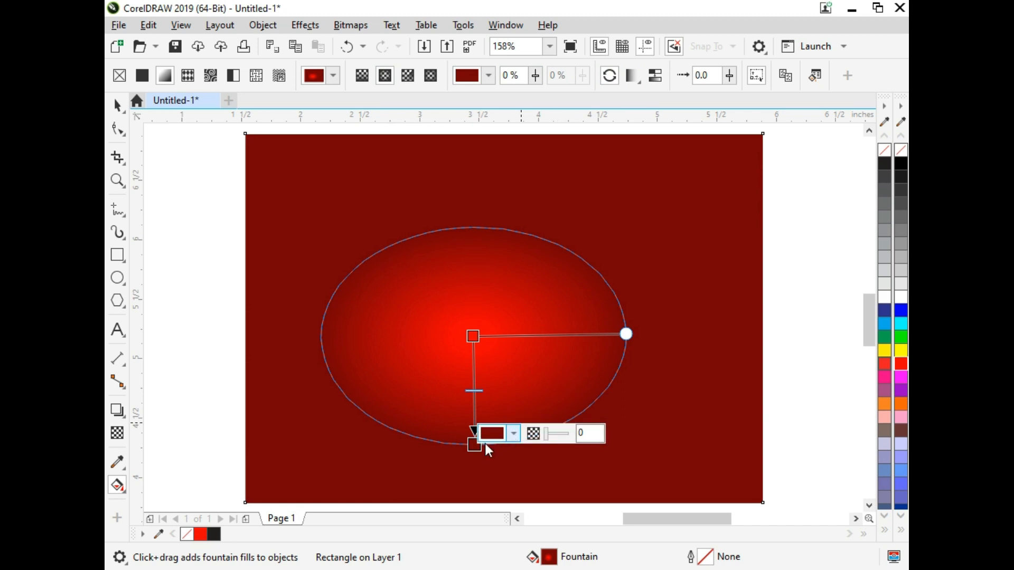
Enlarge the elliptical fountain fill to reach past the rectangle's sides and move its centre node to the rectangle's middle.
{"action": "left_click_drag", "start_coordinate": [475, 445], "coordinate": [483, 567]}
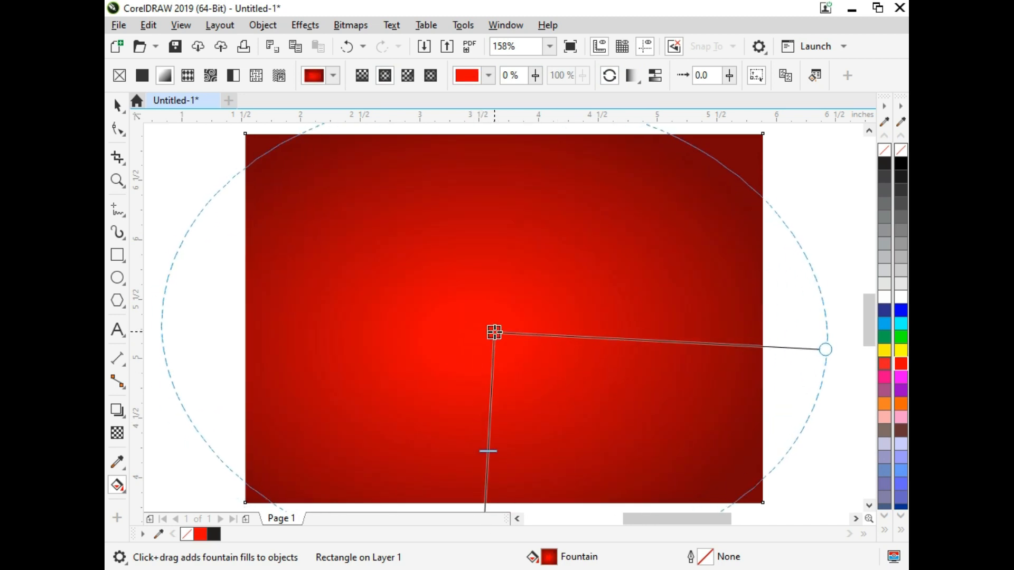
{"action": "left_click", "coordinate": [473, 335]}
{"action": "scroll", "coordinate": [614, 317], "scroll_direction": "down", "scroll_amount": 2}
{"action": "key", "text": "F2"}
{"action": "left_click_drag", "start_coordinate": [702, 213], "coordinate": [417, 496]}
{"action": "left_click_drag", "start_coordinate": [495, 434], "coordinate": [498, 416]}
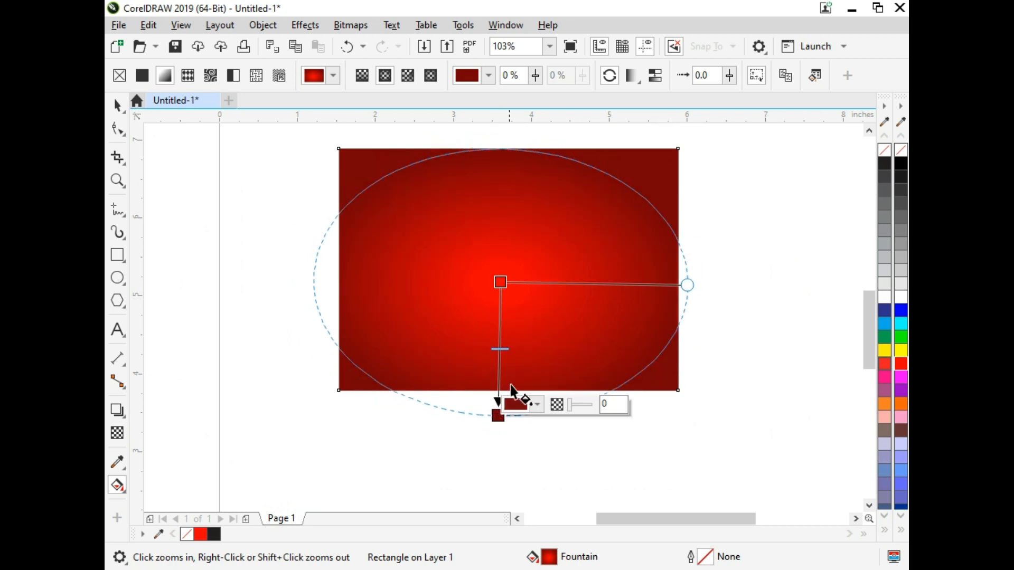
{"action": "key", "text": "space"}
{"action": "left_click", "coordinate": [585, 267]}
{"action": "key", "text": "space"}
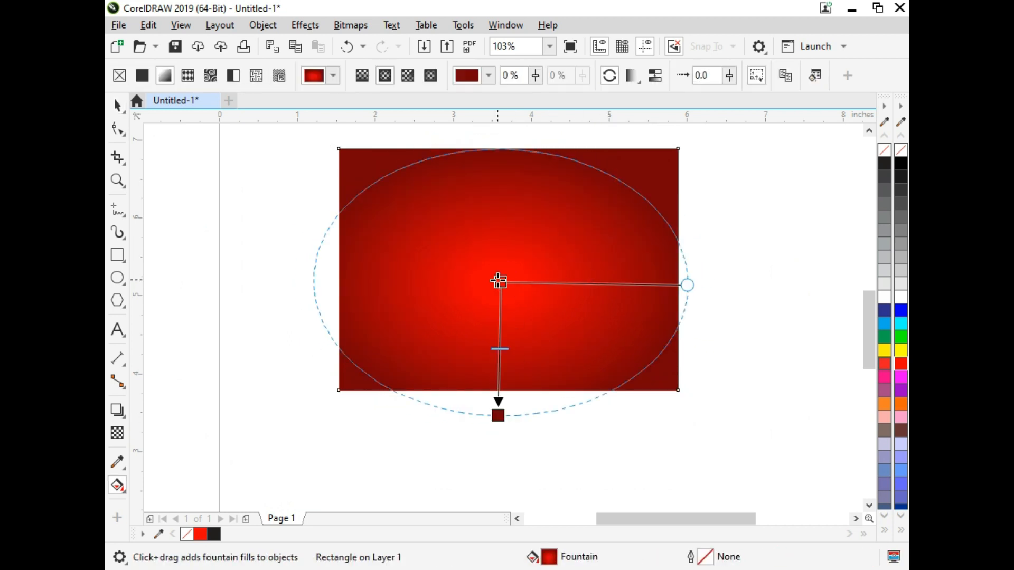
{"action": "left_click_drag", "start_coordinate": [499, 281], "coordinate": [501, 273]}
{"action": "key", "text": "space"}
{"action": "left_click", "coordinate": [695, 438]}
{"action": "key", "text": "F4"}
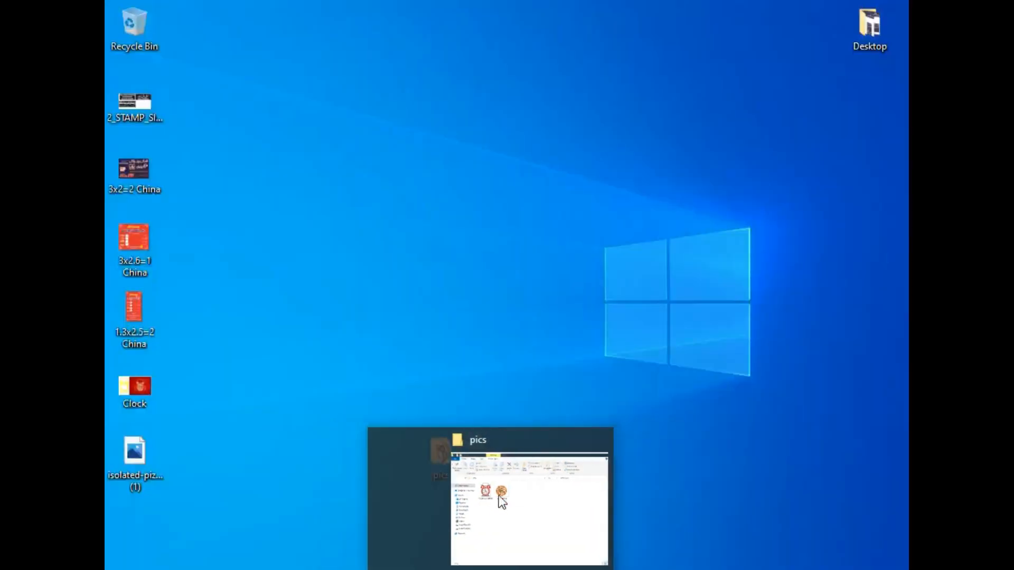
Bring the alarm clock picture from the pics folder into the drawing and scale it to 5%.
{"action": "left_click", "coordinate": [498, 495]}
{"action": "left_click_drag", "start_coordinate": [287, 211], "coordinate": [351, 414]}
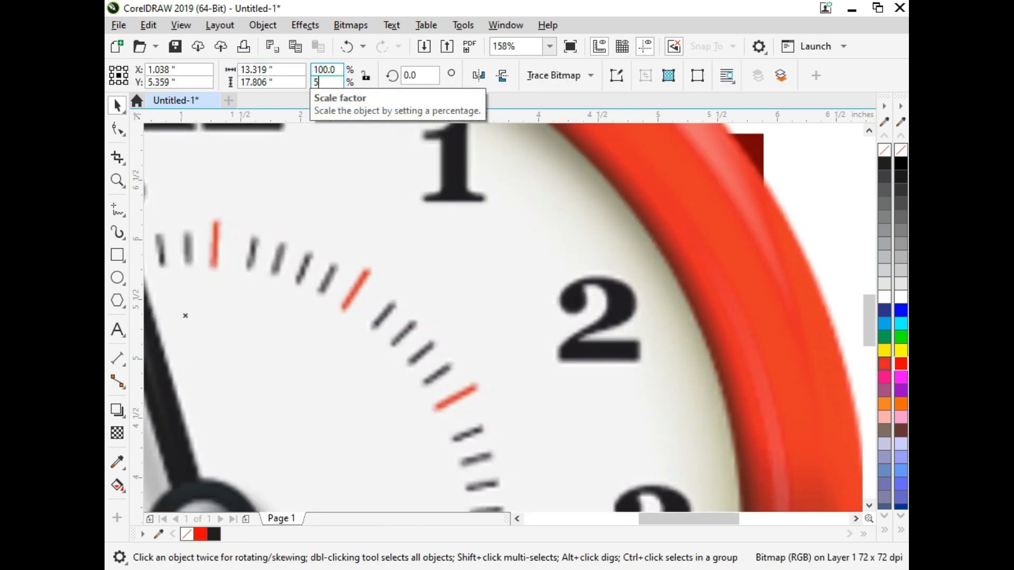
{"action": "type", "text": "5"}
{"action": "key", "text": "Return"}
Centre the clock on the red rectangle and enlarge it about its centre to about 1.52 by 2.03 inches.
{"action": "left_click", "coordinate": [416, 299], "text": "shift"}
{"action": "key", "text": "c"}
{"action": "key", "text": "e"}
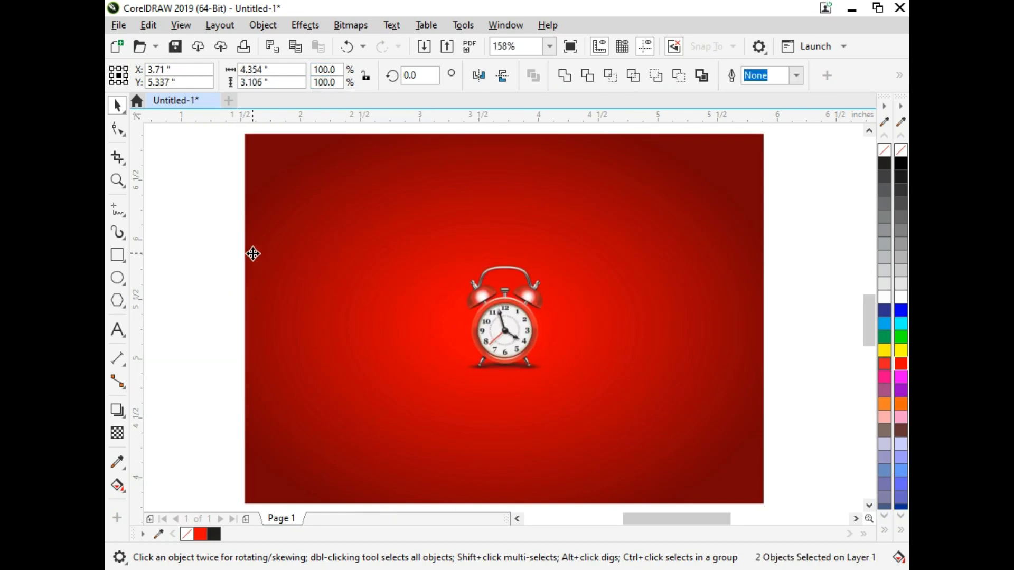
{"action": "left_click", "coordinate": [194, 299]}
{"action": "left_click", "coordinate": [505, 341]}
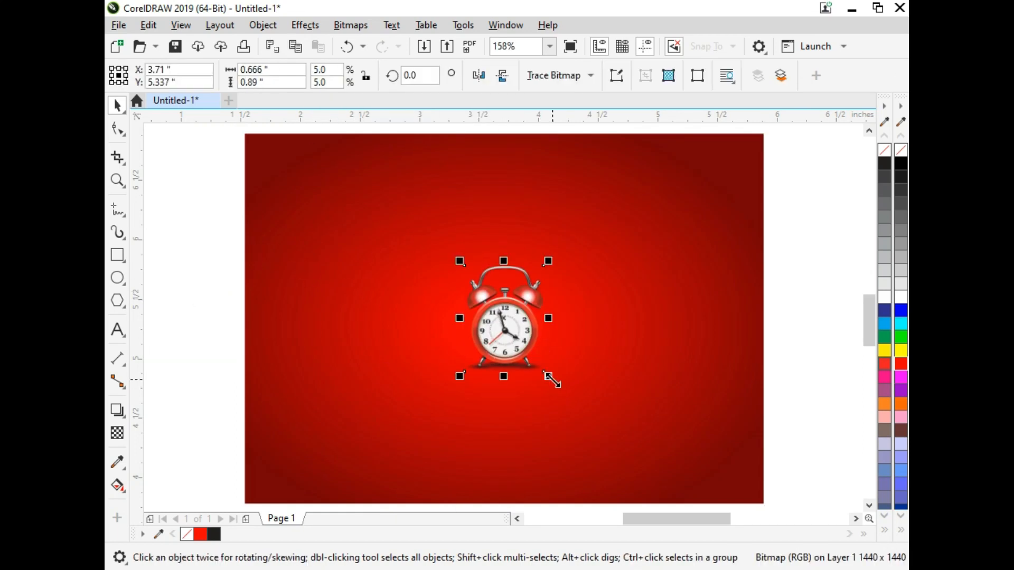
{"action": "left_click_drag", "start_coordinate": [550, 377], "coordinate": [614, 445]}
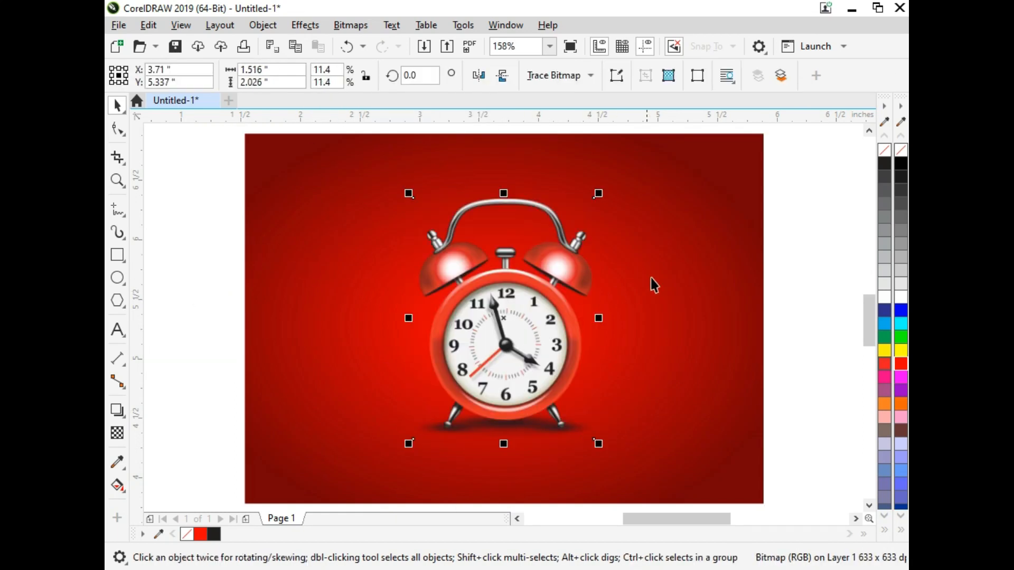
Stretch the red background rectangle downward to a height of about 3.34 inches.
{"action": "scroll", "coordinate": [651, 278], "scroll_direction": "down", "scroll_amount": 2}
{"action": "key", "text": "F4"}
{"action": "left_click", "coordinate": [693, 352]}
{"action": "scroll", "coordinate": [709, 281], "scroll_direction": "down", "scroll_amount": 2}
{"action": "key", "text": "F2"}
{"action": "left_click_drag", "start_coordinate": [765, 177], "coordinate": [468, 449]}
{"action": "key", "text": "shift+F2"}
{"action": "left_click", "coordinate": [509, 296]}
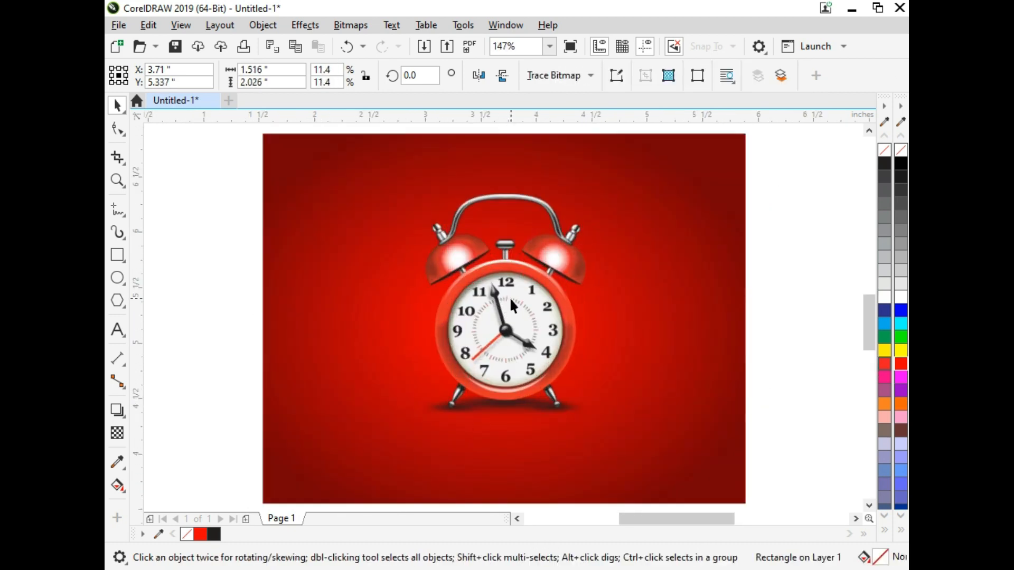
Move the clock slightly upward and enlarge it to about 1.82 by 2.44 inches.
{"action": "left_click_drag", "start_coordinate": [531, 328], "coordinate": [531, 320]}
{"action": "left_click_drag", "start_coordinate": [595, 409], "coordinate": [611, 424]}
{"action": "left_click", "coordinate": [665, 408], "text": "shift"}
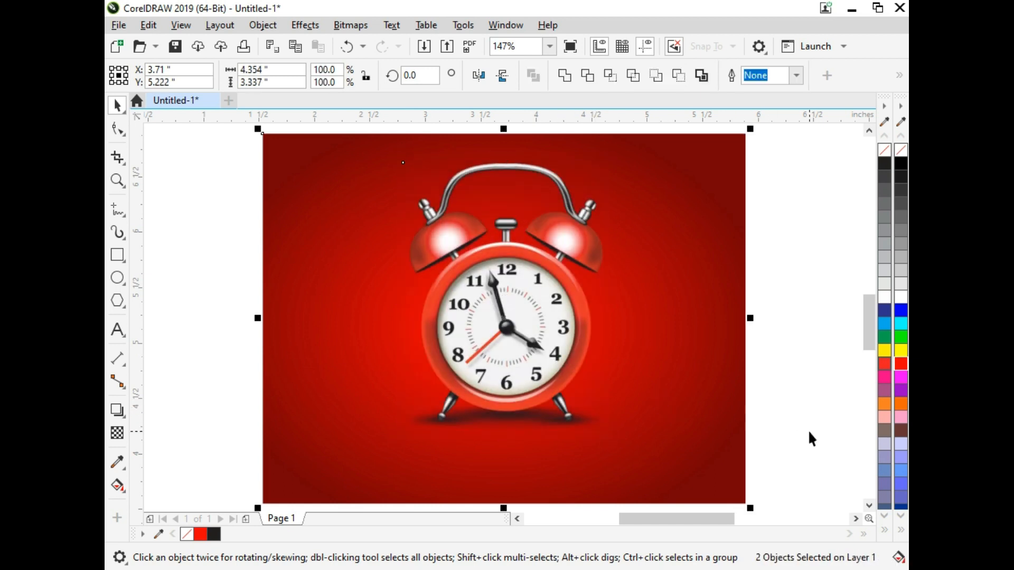
{"action": "left_click", "coordinate": [808, 430]}
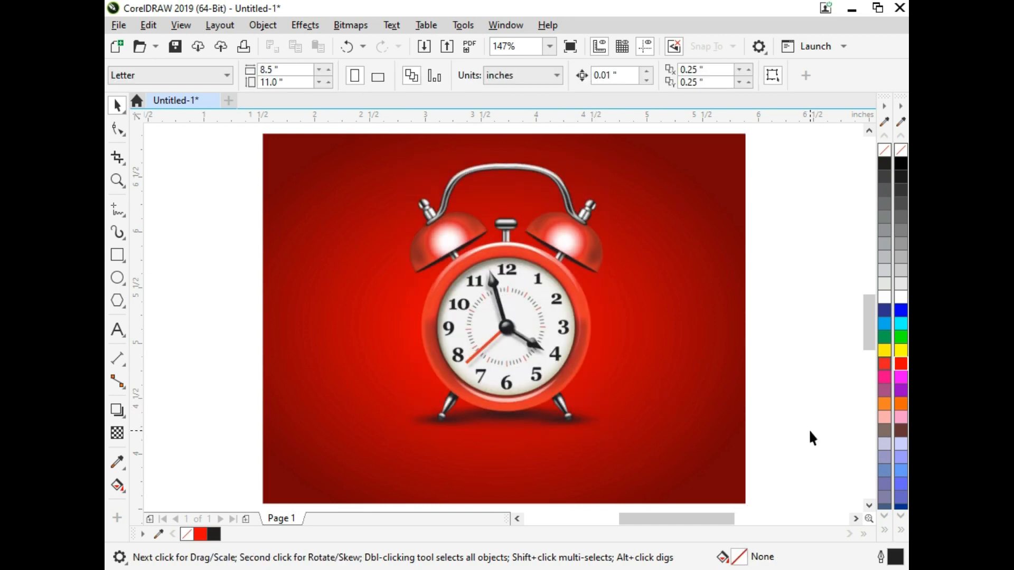
Get the Freehand tool ready for tracing the minute hand on the clock face.
{"action": "left_click", "coordinate": [523, 309]}
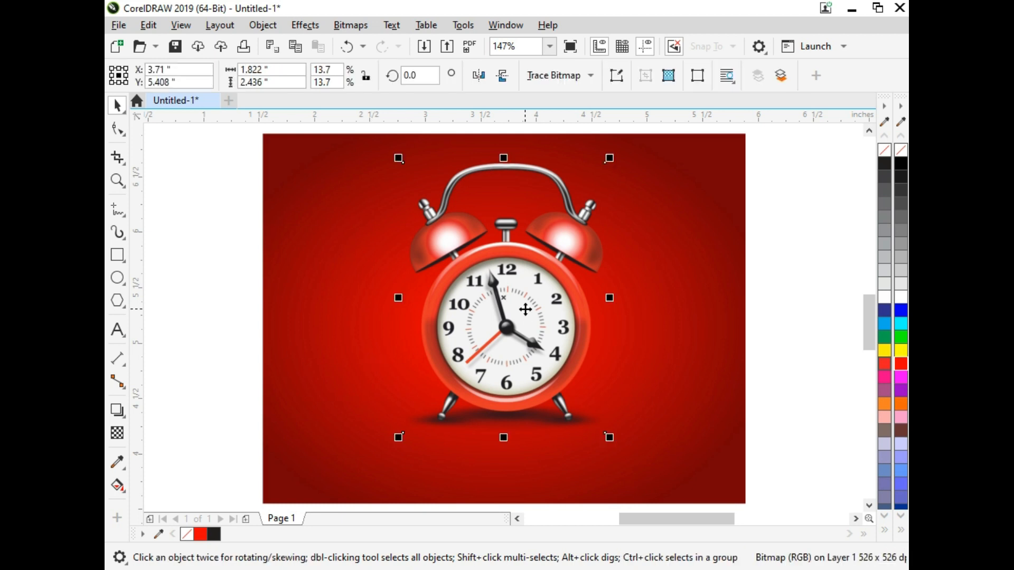
{"action": "key", "text": "z"}
{"action": "left_click_drag", "start_coordinate": [438, 233], "coordinate": [617, 395]}
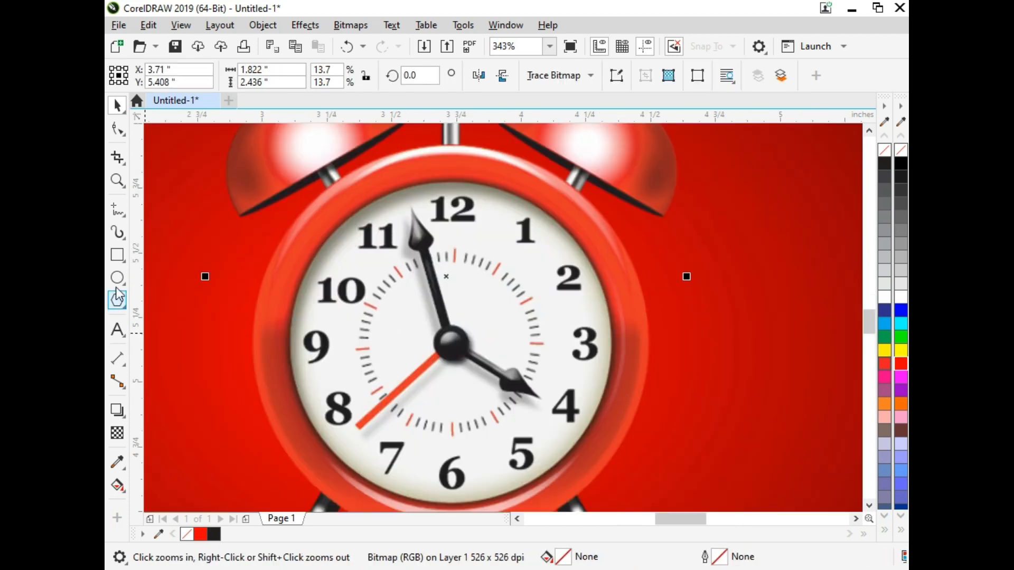
{"action": "left_click", "coordinate": [118, 211]}
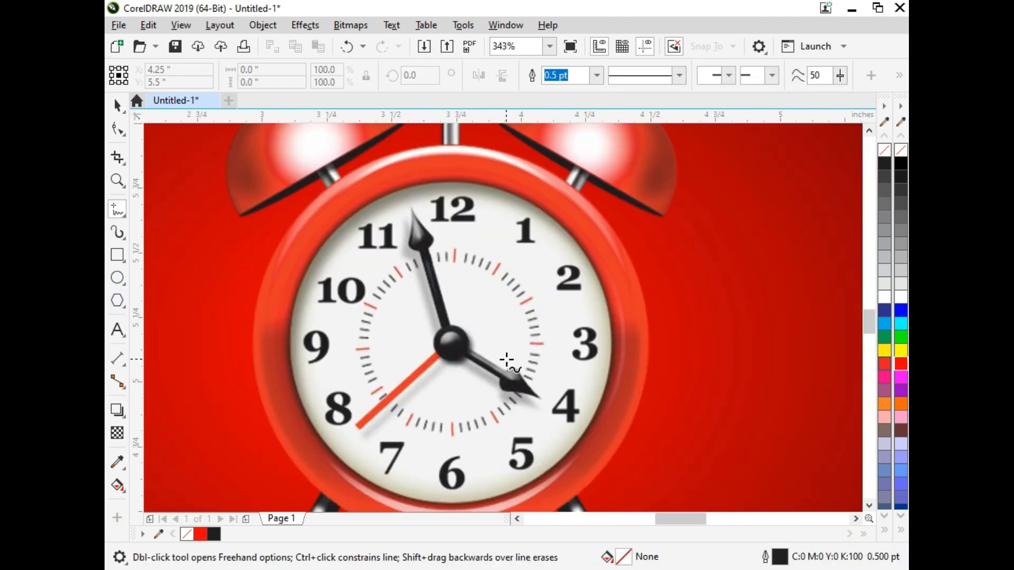
{"action": "left_click", "coordinate": [442, 328]}
{"action": "key", "text": "Return"}
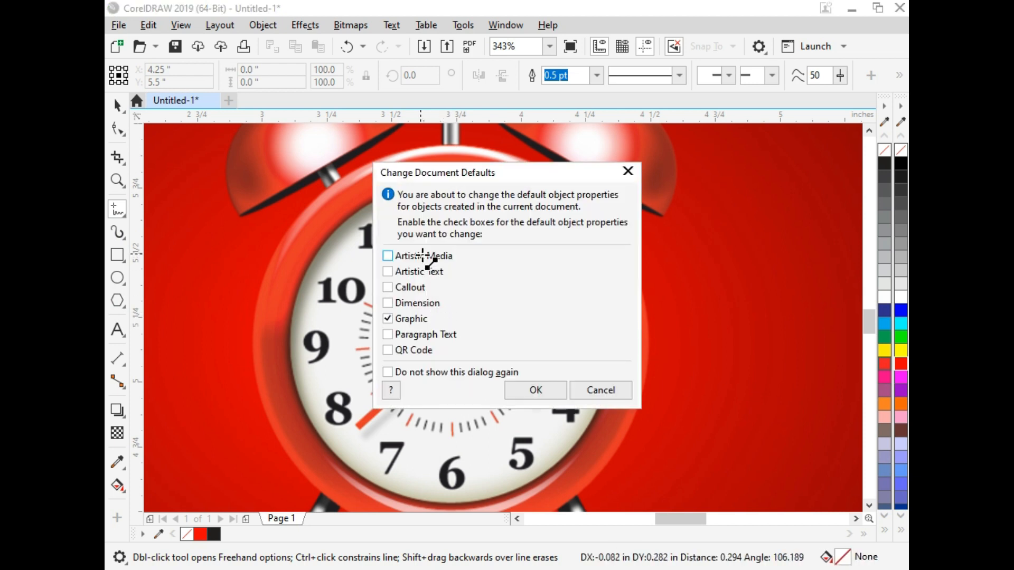
{"action": "left_click", "coordinate": [602, 390]}
{"action": "key", "text": "space"}
{"action": "left_click", "coordinate": [605, 391]}
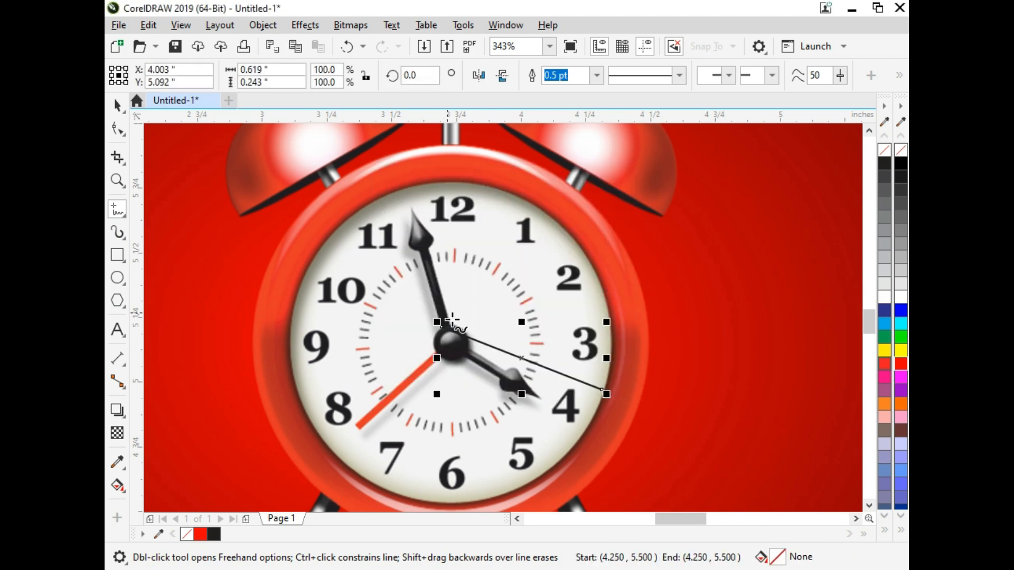
{"action": "key", "text": "Delete"}
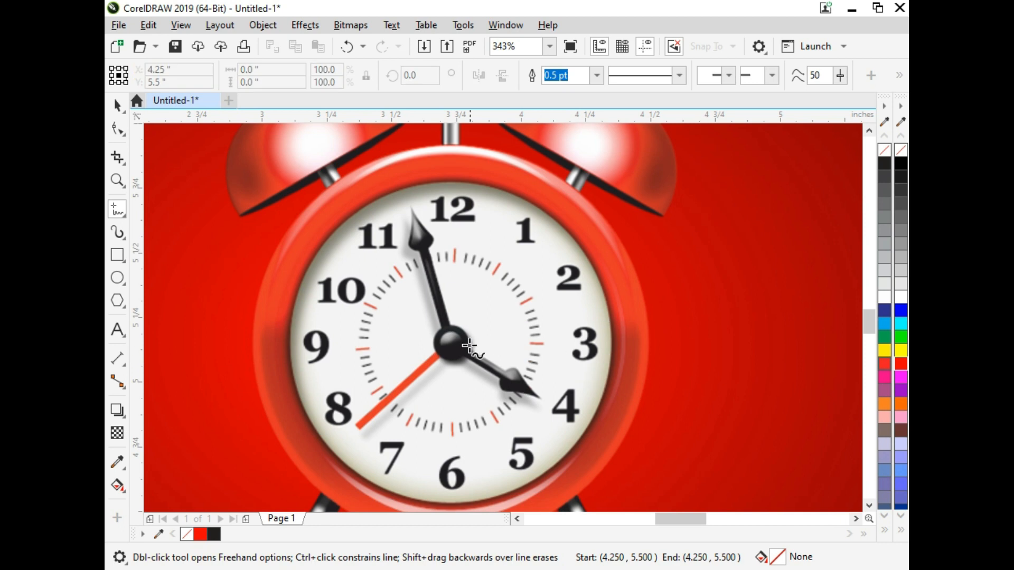
Trace the minute hand with a closed five-point outline of straight segments from the hub around the pointed tip.
{"action": "key", "text": "F2"}
{"action": "left_click_drag", "start_coordinate": [370, 183], "coordinate": [439, 355]}
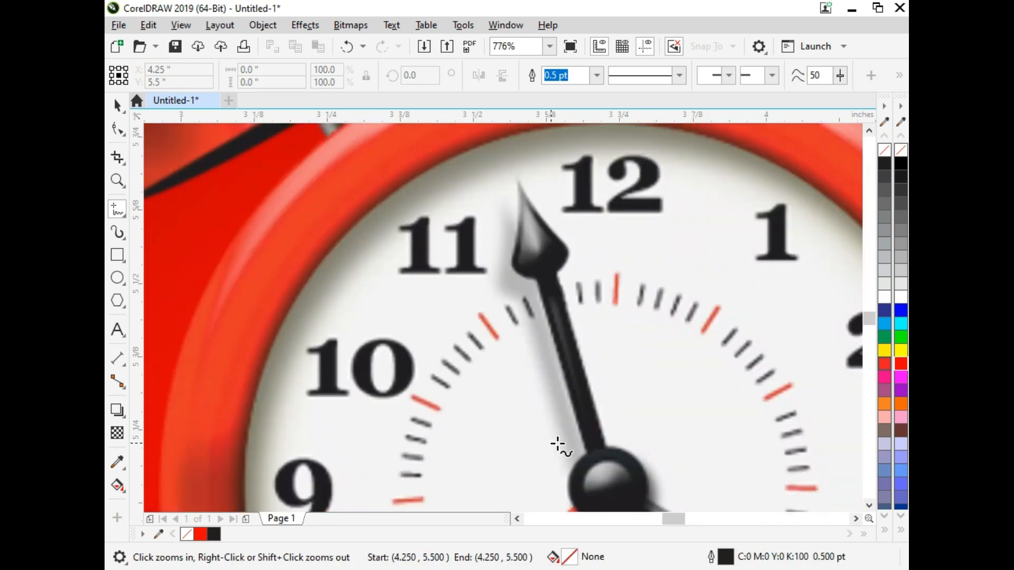
{"action": "left_click", "coordinate": [588, 454]}
{"action": "left_click", "coordinate": [531, 271]}
{"action": "left_click", "coordinate": [531, 271]}
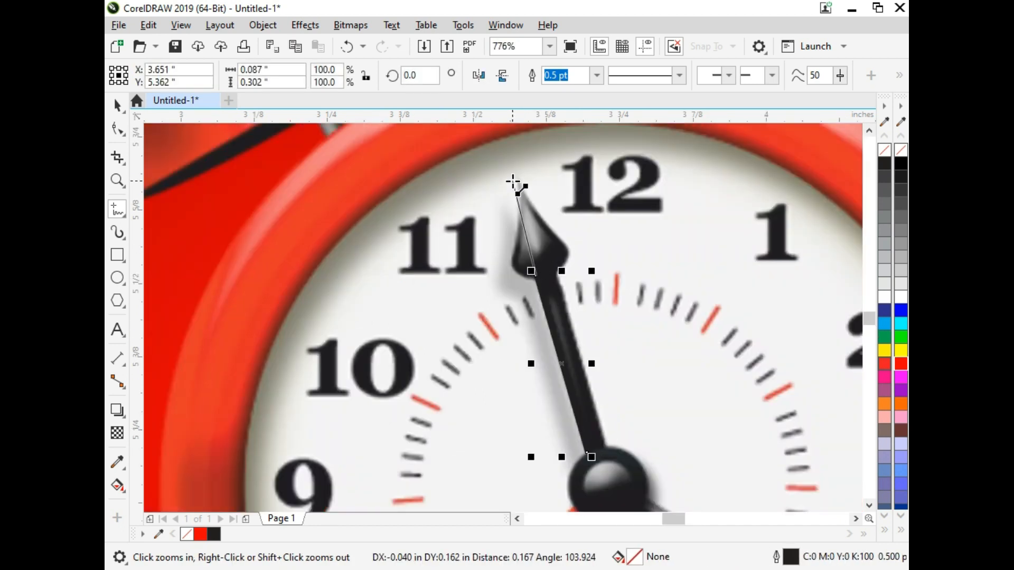
{"action": "left_click", "coordinate": [515, 176]}
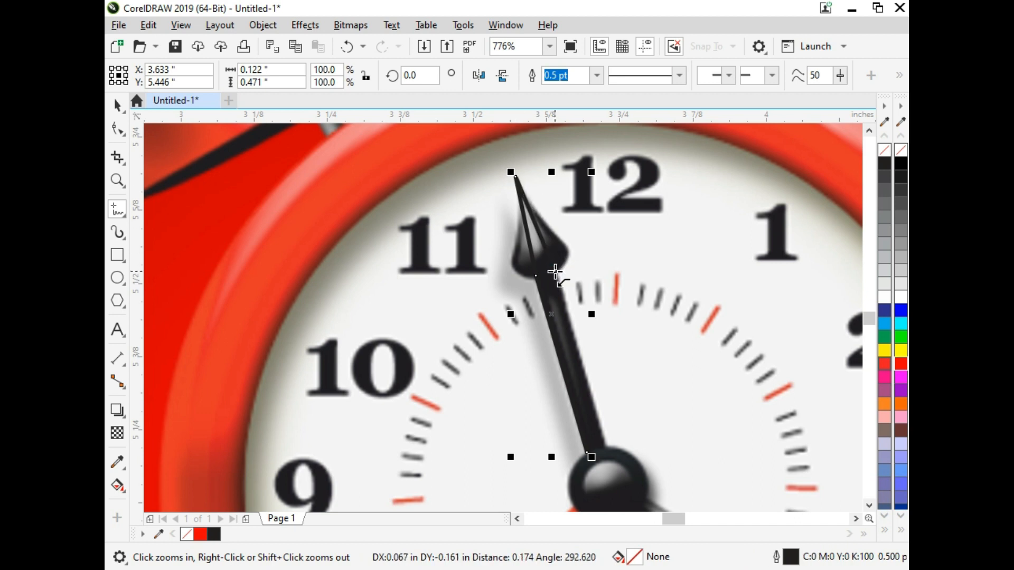
{"action": "left_click", "coordinate": [555, 273]}
{"action": "left_click", "coordinate": [609, 455]}
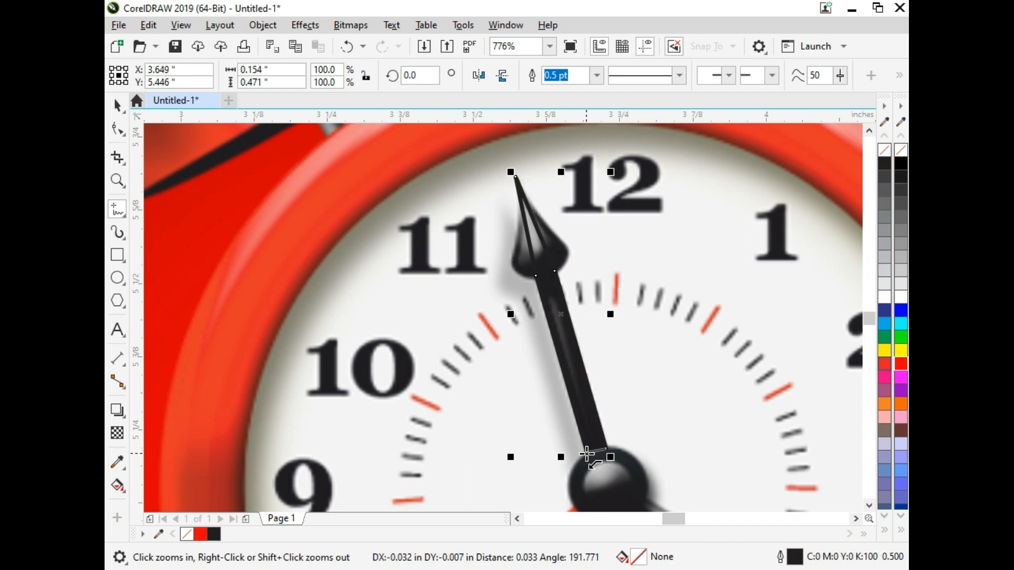
{"action": "left_click", "coordinate": [586, 454]}
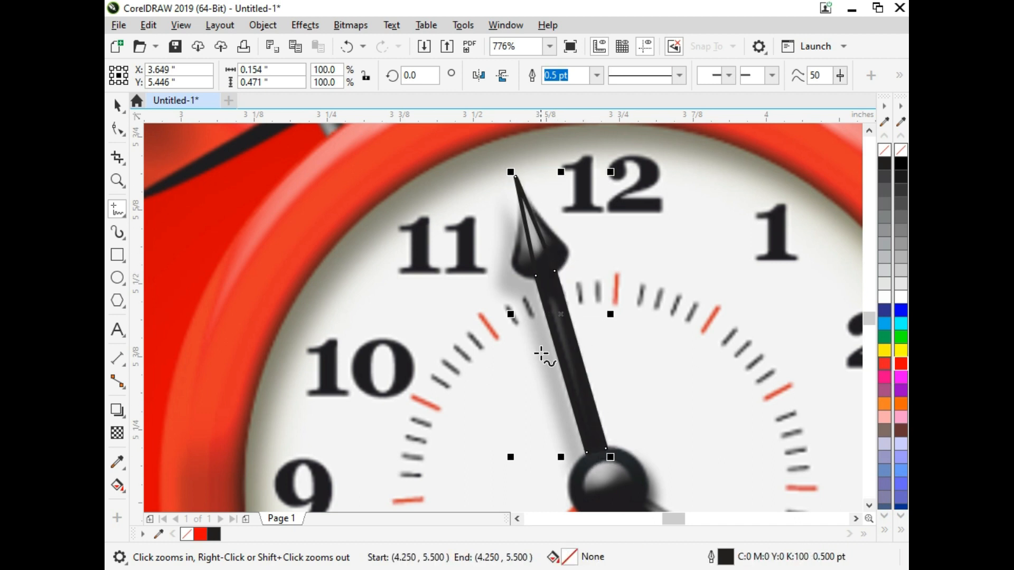
Set the traced minute hand's outline to 0.2 pt and colour it cyan.
{"action": "left_click", "coordinate": [124, 128]}
{"action": "left_click", "coordinate": [118, 104]}
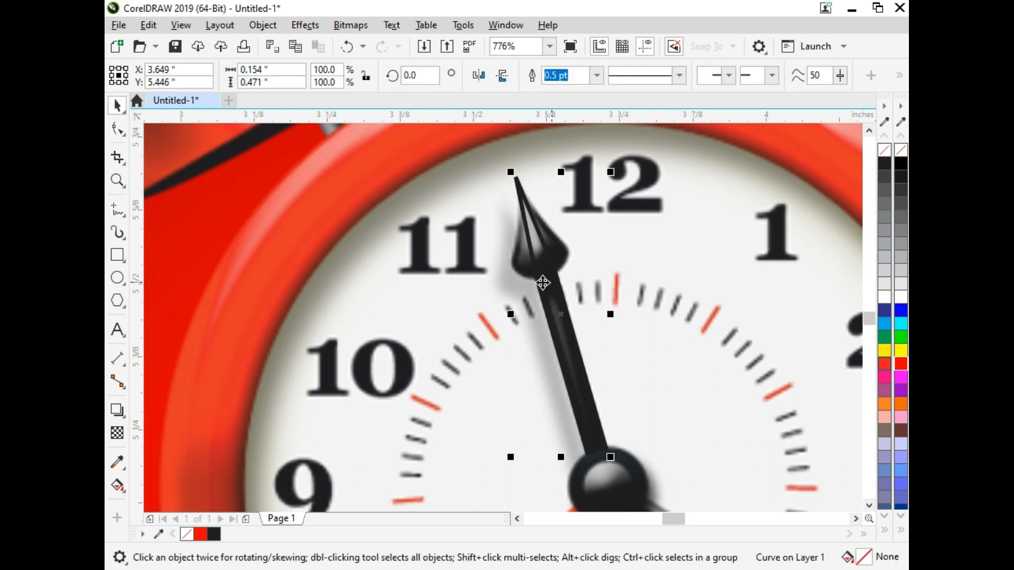
{"action": "key", "text": "F12"}
{"action": "type", "text": "0.2"}
{"action": "key", "text": "Return"}
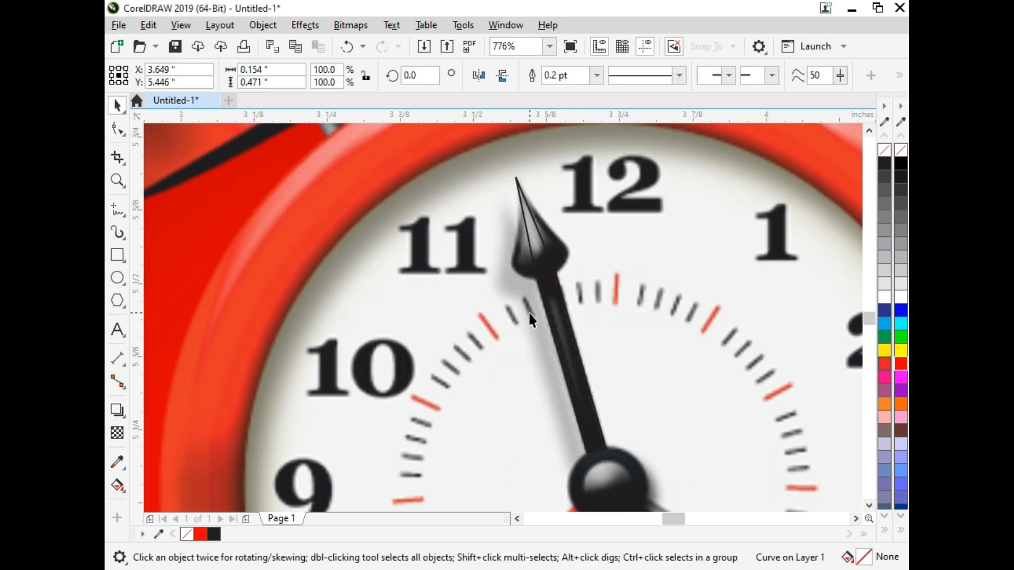
{"action": "right_click", "coordinate": [903, 328]}
Convert the minute hand outline's segments to curves and bend the tip segments to follow the teardrop-shaped arrowhead.
{"action": "key", "text": "F10"}
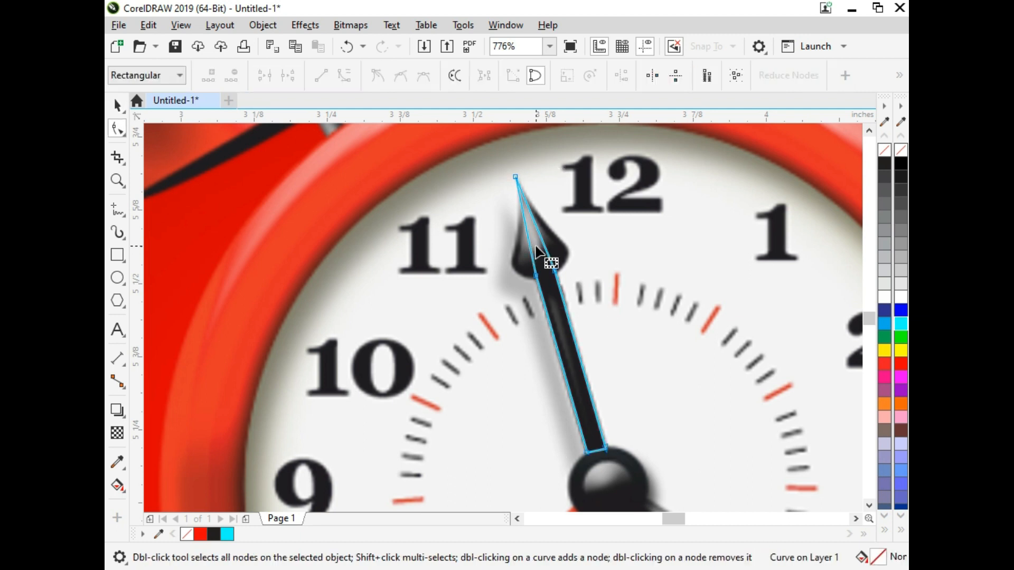
{"action": "left_click_drag", "start_coordinate": [559, 275], "coordinate": [642, 483]}
{"action": "left_click", "coordinate": [342, 76]}
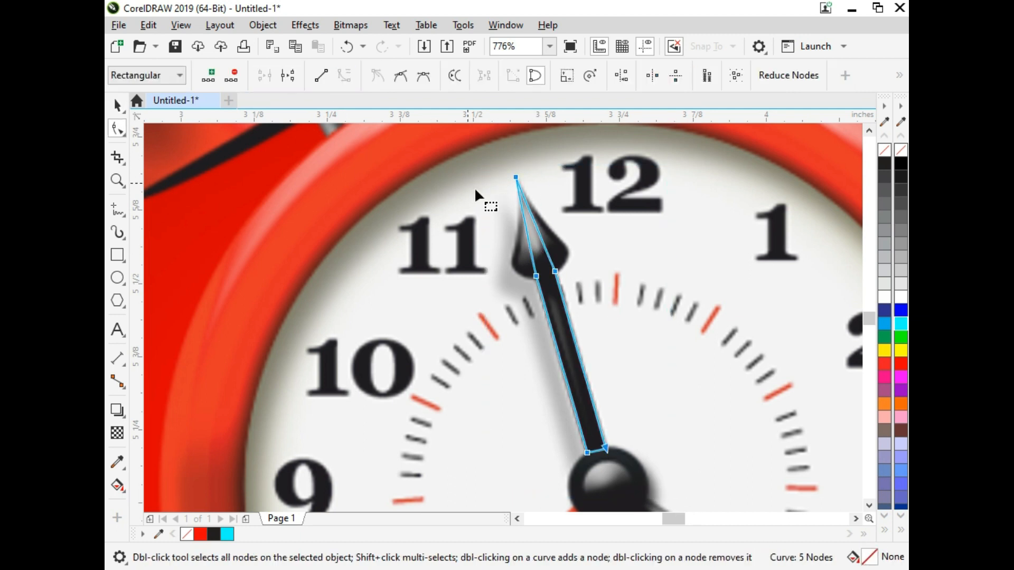
{"action": "left_click_drag", "start_coordinate": [539, 263], "coordinate": [494, 273]}
{"action": "left_click_drag", "start_coordinate": [522, 210], "coordinate": [532, 224]}
{"action": "left_click_drag", "start_coordinate": [567, 240], "coordinate": [588, 245]}
{"action": "left_click_drag", "start_coordinate": [527, 205], "coordinate": [522, 214]}
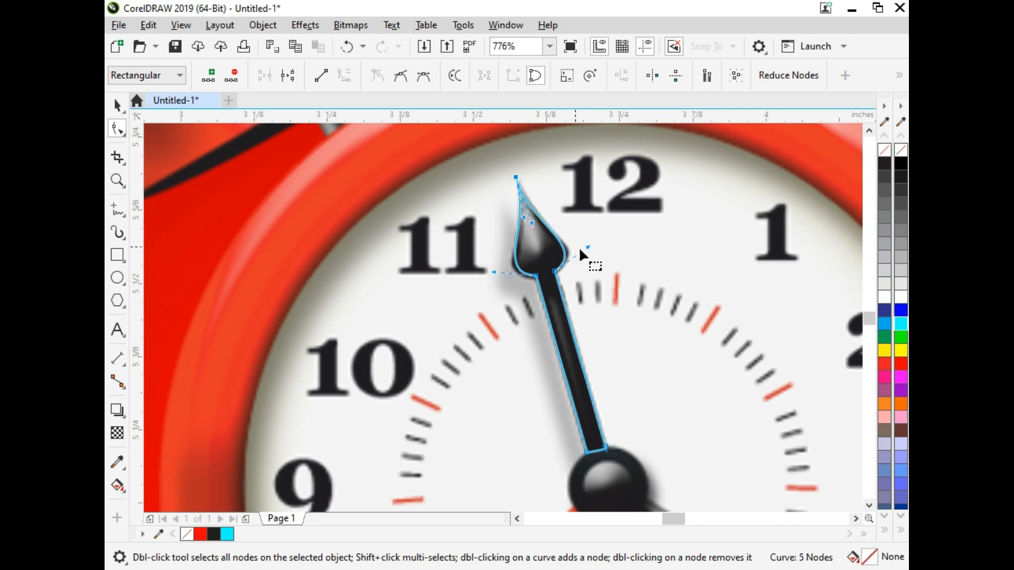
{"action": "key", "text": "space"}
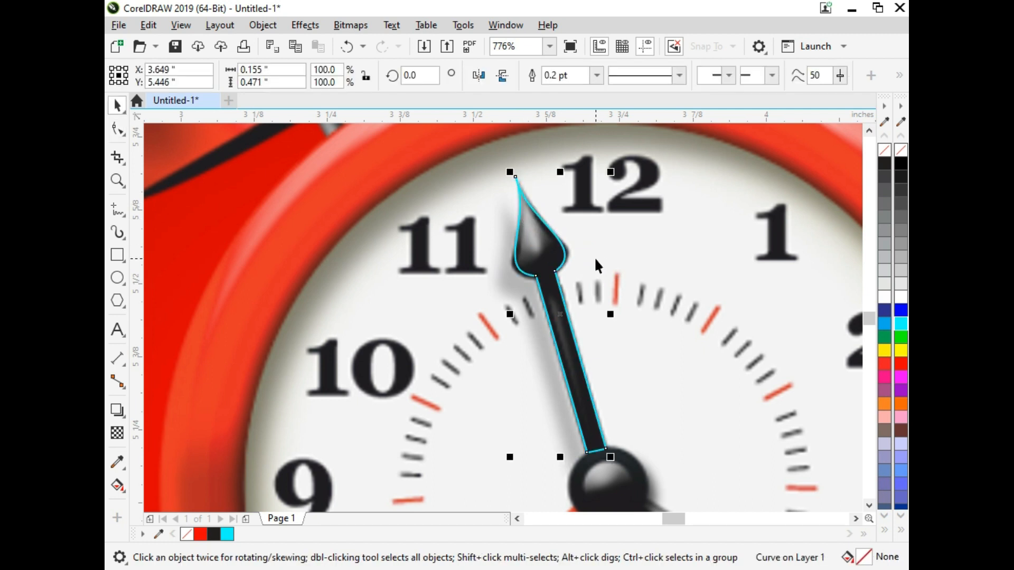
{"action": "scroll", "coordinate": [561, 353], "scroll_direction": "down", "scroll_amount": 1}
{"action": "key", "text": "F4"}
{"action": "scroll", "coordinate": [594, 344], "scroll_direction": "up", "scroll_amount": 1}
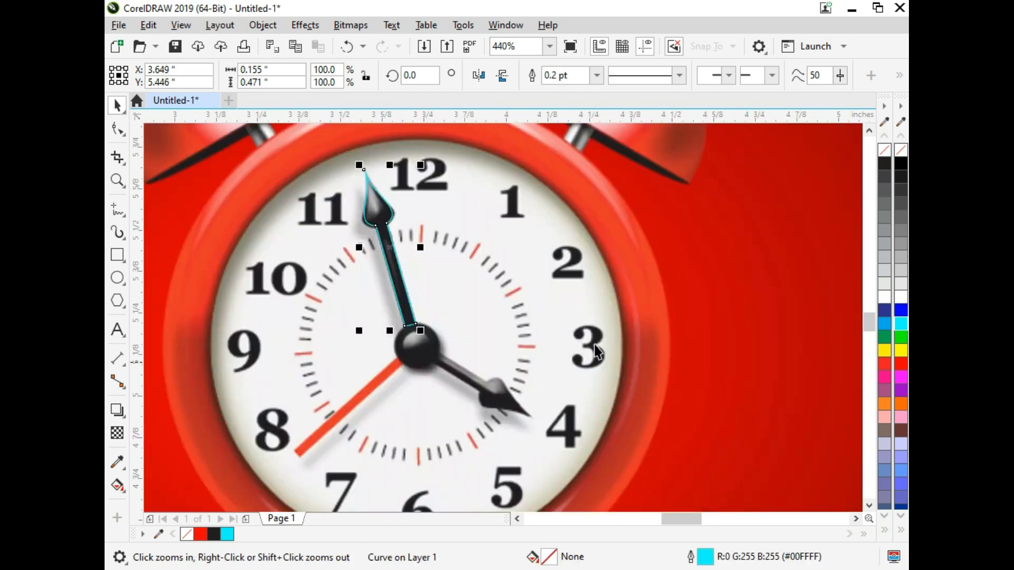
{"action": "left_click", "coordinate": [375, 199]}
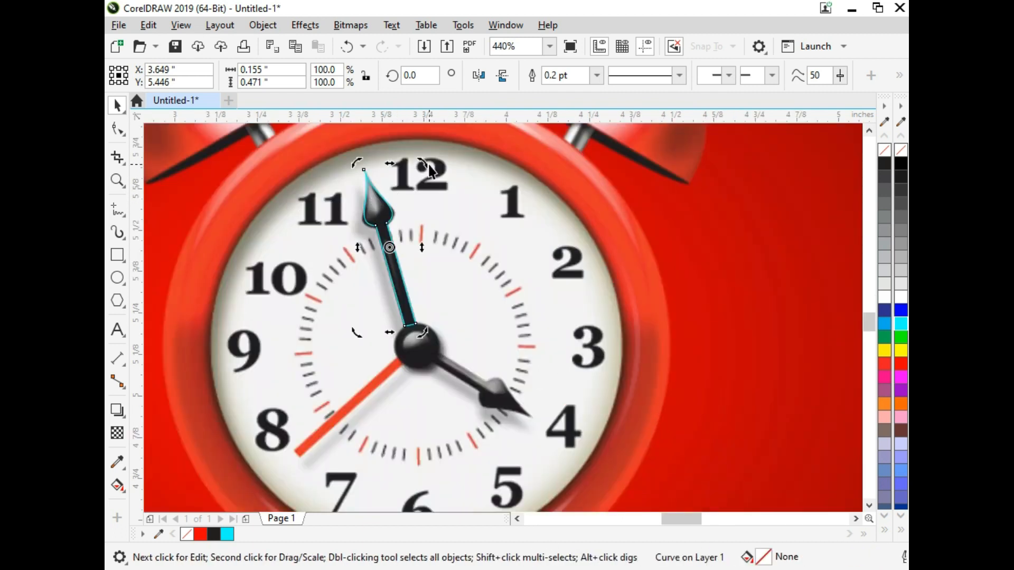
{"action": "left_click_drag", "start_coordinate": [433, 163], "coordinate": [450, 197]}
{"action": "key", "text": "ctrl+z"}
{"action": "left_click", "coordinate": [369, 216]}
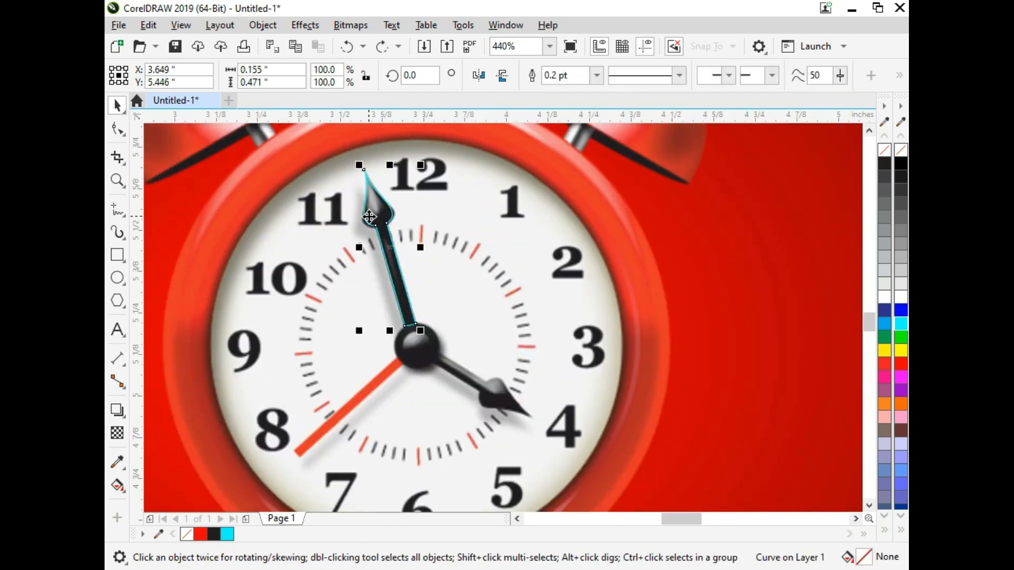
Make a copy of the minute hand outline rotated about 218.6° and position it over the hour hand.
{"action": "left_click", "coordinate": [374, 204]}
{"action": "left_click_drag", "start_coordinate": [351, 335], "coordinate": [469, 342]}
{"action": "left_click_drag", "start_coordinate": [436, 260], "coordinate": [546, 421]}
{"action": "left_click", "coordinate": [532, 381]}
{"action": "left_click", "coordinate": [518, 383]}
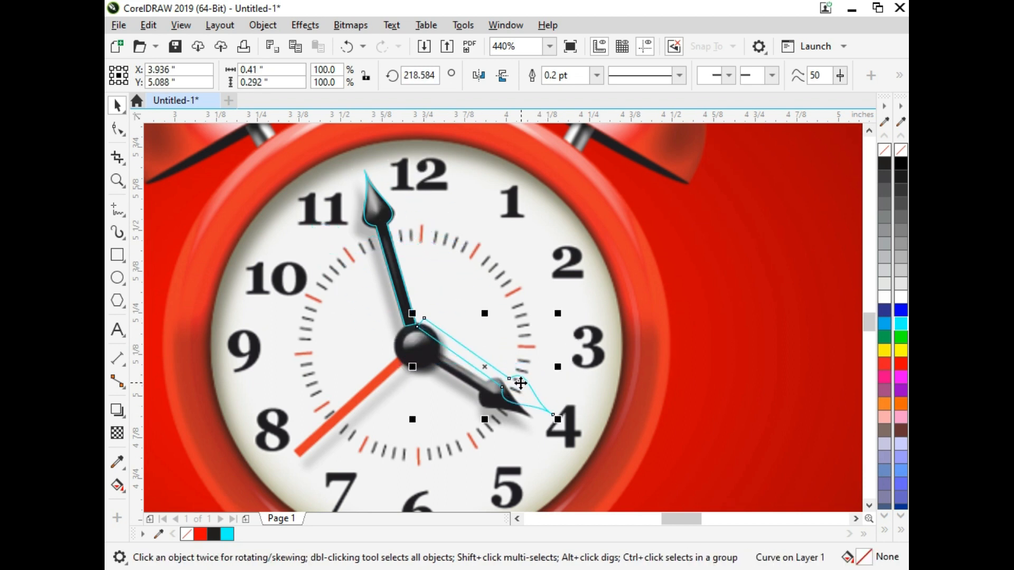
{"action": "left_click_drag", "start_coordinate": [518, 383], "coordinate": [488, 396]}
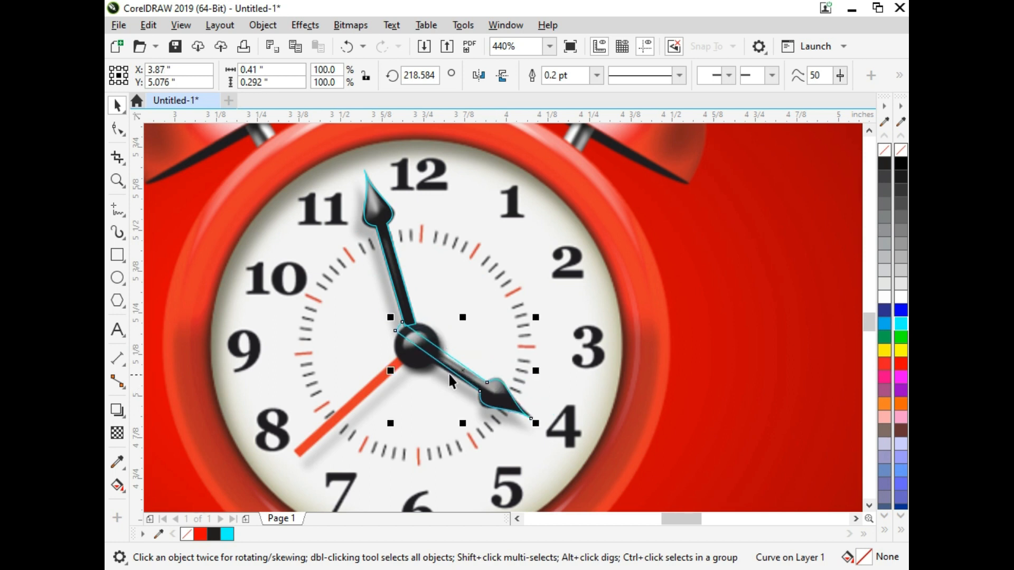
Shorten the hour hand outline by moving its two base nodes inward so that it ends inside the hub.
{"action": "key", "text": "F10"}
{"action": "key", "text": "F2"}
{"action": "left_click_drag", "start_coordinate": [344, 278], "coordinate": [532, 407]}
{"action": "left_click_drag", "start_coordinate": [321, 221], "coordinate": [409, 319]}
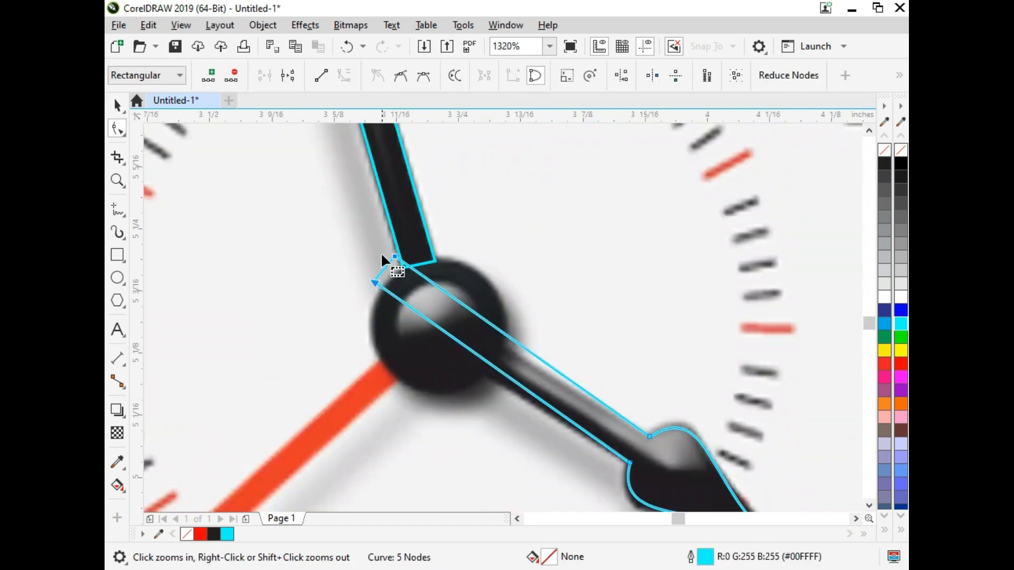
{"action": "left_click_drag", "start_coordinate": [397, 258], "coordinate": [431, 284]}
{"action": "key", "text": "space"}
Draw an ellipse about 0.115 by 0.118 in over the clock's hub and colour its outline cyan.
{"action": "left_click", "coordinate": [112, 281]}
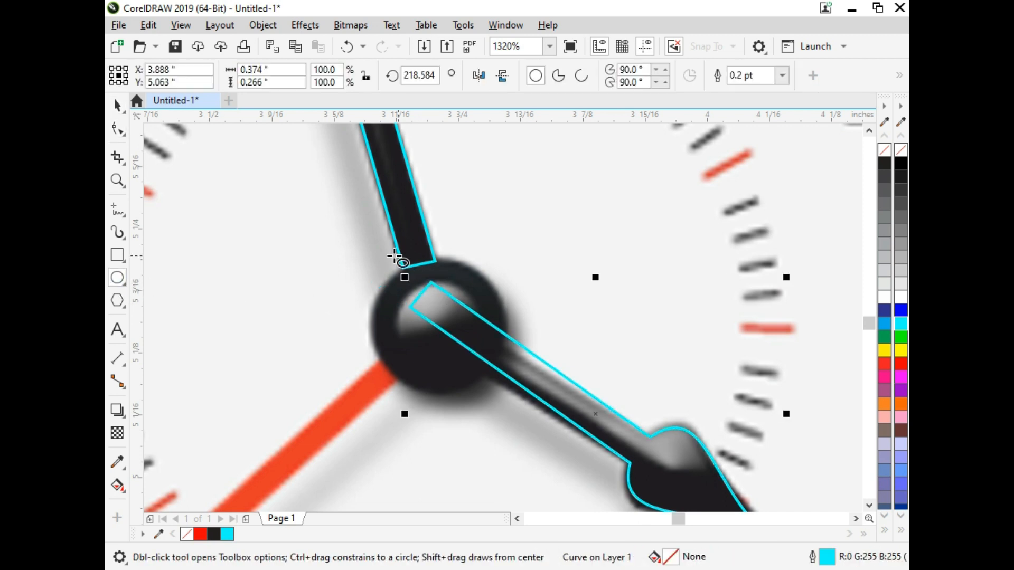
{"action": "left_click_drag", "start_coordinate": [374, 263], "coordinate": [489, 381]}
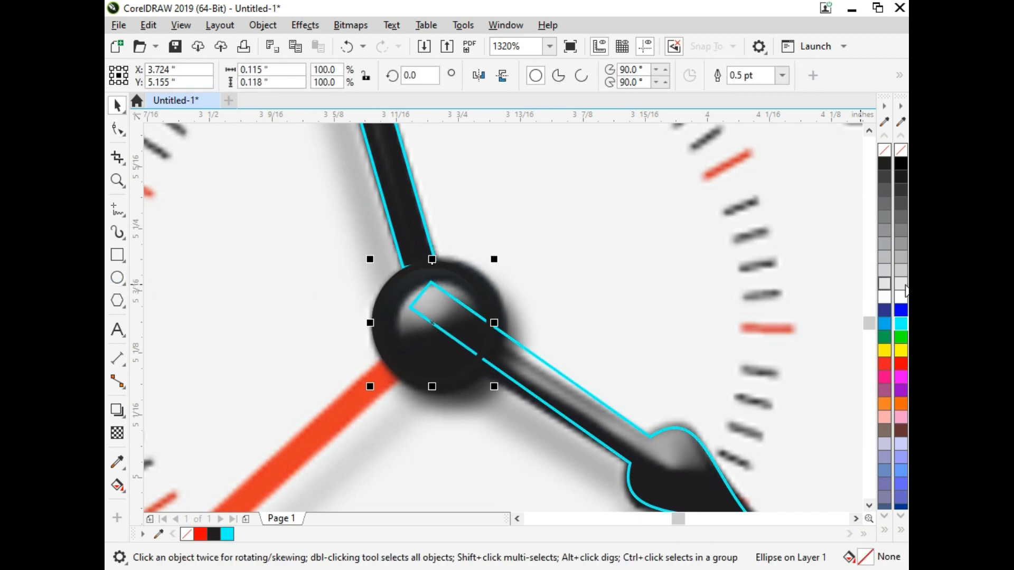
{"action": "right_click", "coordinate": [904, 323]}
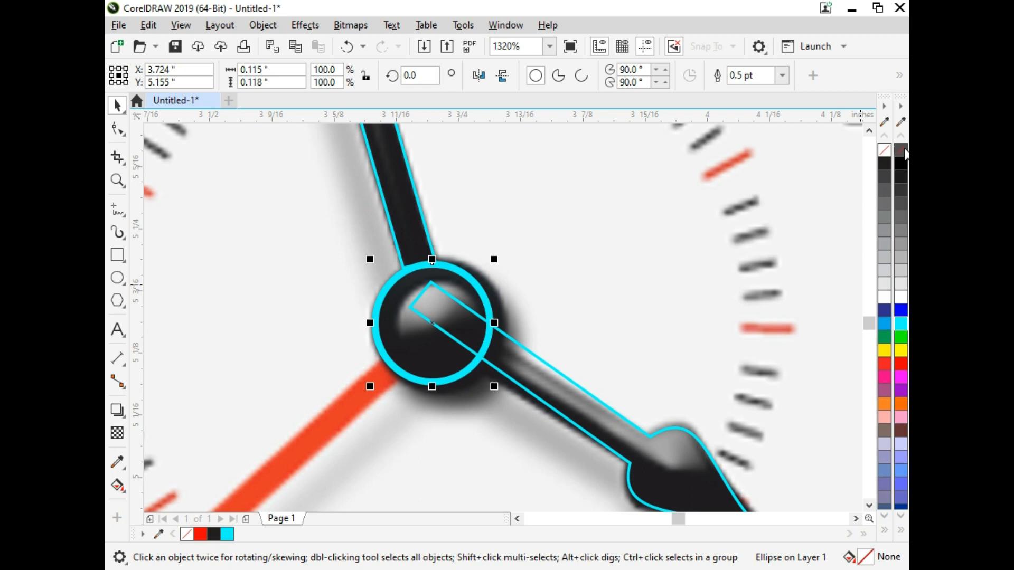
Set the ellipse's width and height to 0.2 in, and scale the resulting circle down to fit the hub's edge.
{"action": "left_click", "coordinate": [280, 72]}
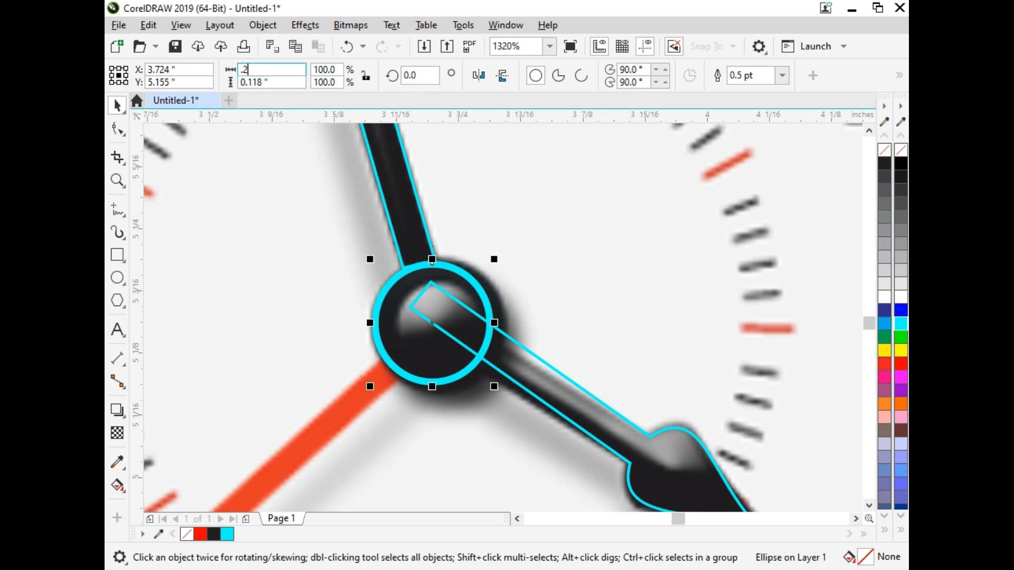
{"action": "key", "text": "Return"}
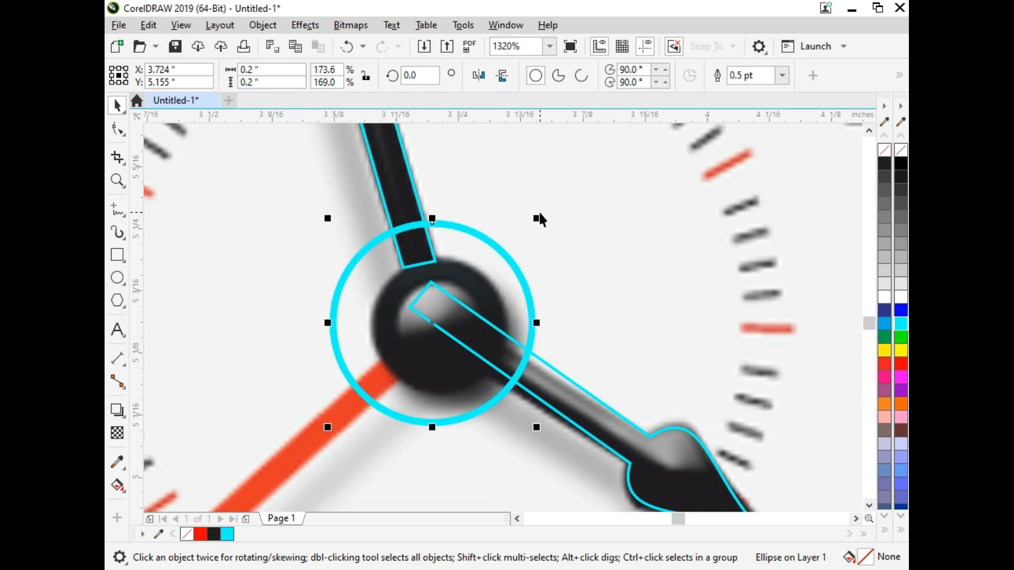
{"action": "left_click_drag", "start_coordinate": [537, 218], "coordinate": [546, 266]}
{"action": "left_click_drag", "start_coordinate": [439, 272], "coordinate": [445, 274]}
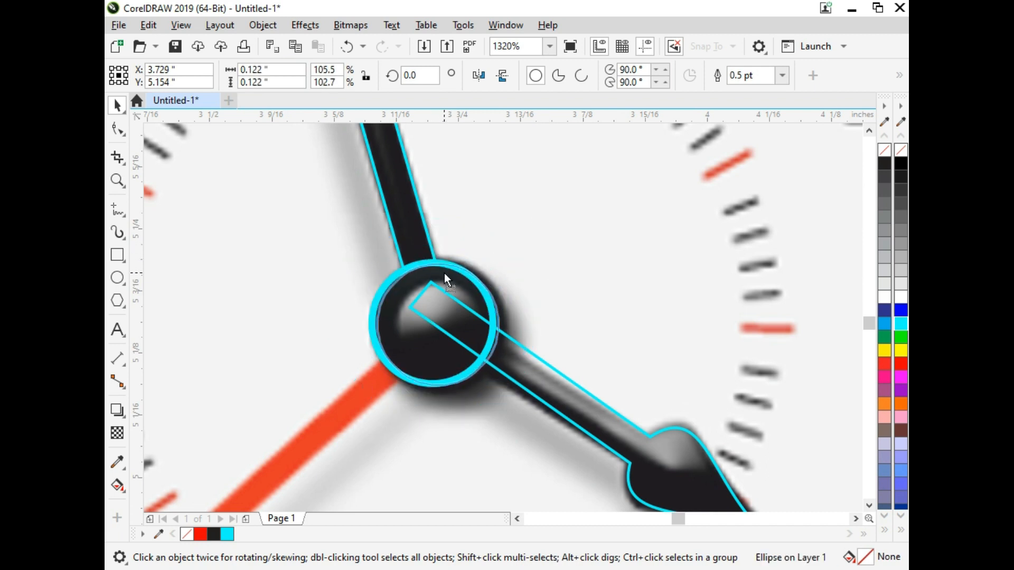
{"action": "left_click_drag", "start_coordinate": [503, 390], "coordinate": [508, 396]}
Weld the minute hand, hour hand and hub circle into a single shape.
{"action": "left_click", "coordinate": [423, 241], "text": "shift"}
{"action": "left_click", "coordinate": [535, 393], "text": "shift"}
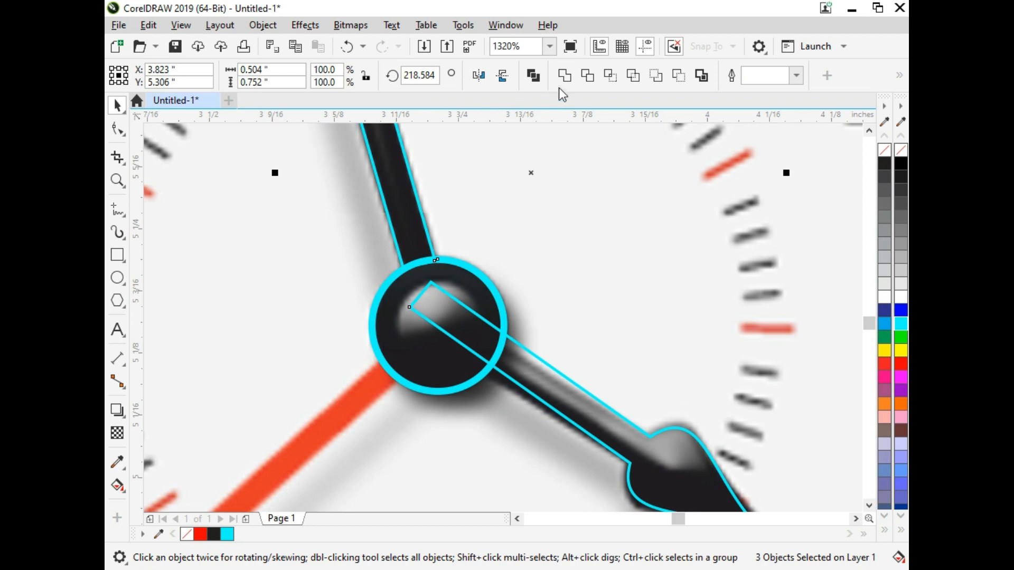
{"action": "left_click", "coordinate": [564, 76]}
Trace the red second hand with a closed four-point outline of straight segments, from its tip to the hub and back.
{"action": "key", "text": "F3"}
{"action": "key", "text": "F3"}
{"action": "key", "text": "F2"}
{"action": "left_click_drag", "start_coordinate": [601, 300], "coordinate": [382, 450]}
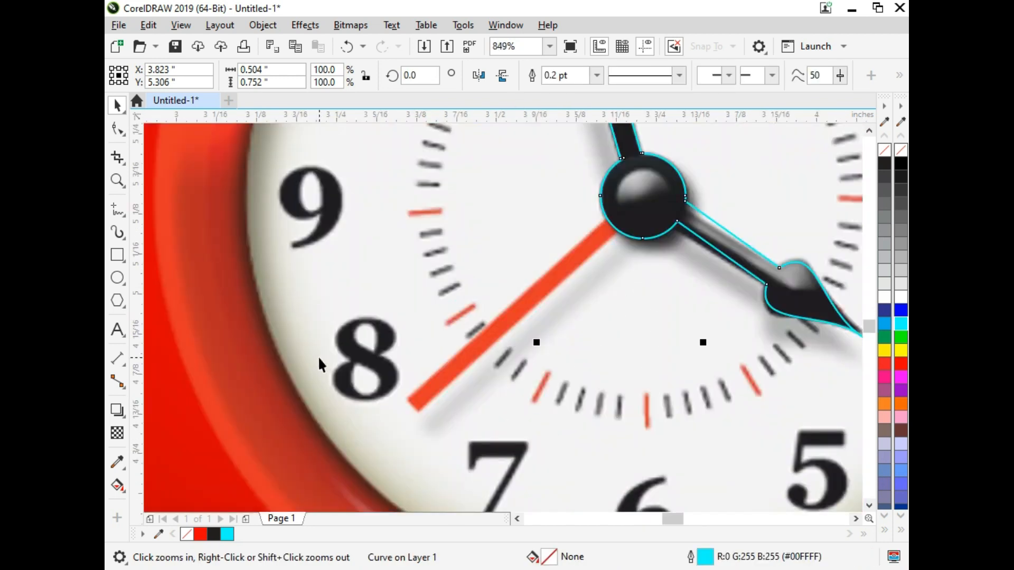
{"action": "left_click", "coordinate": [117, 211]}
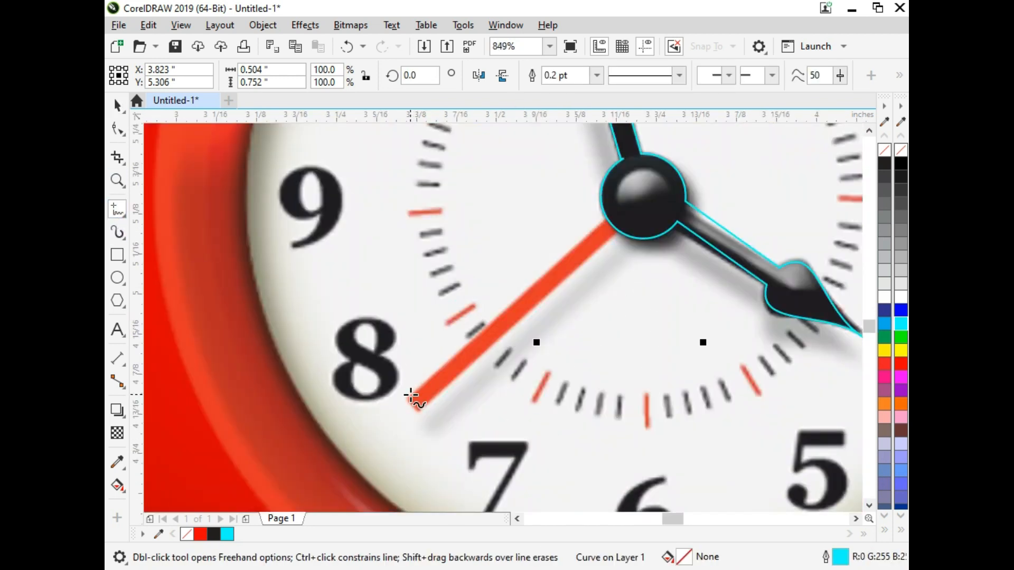
{"action": "left_click", "coordinate": [411, 395]}
{"action": "left_click", "coordinate": [607, 219]}
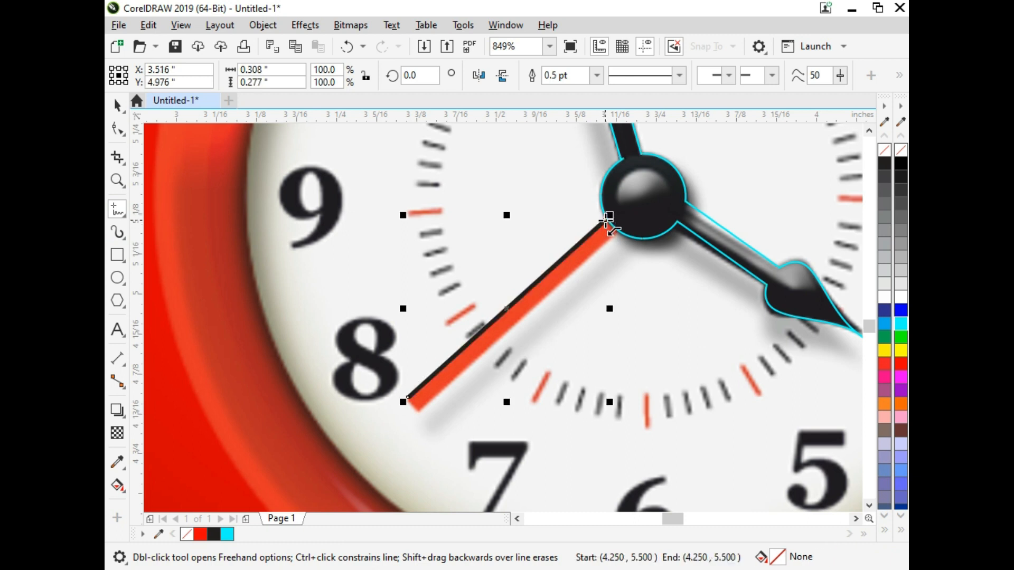
{"action": "left_click", "coordinate": [617, 229]}
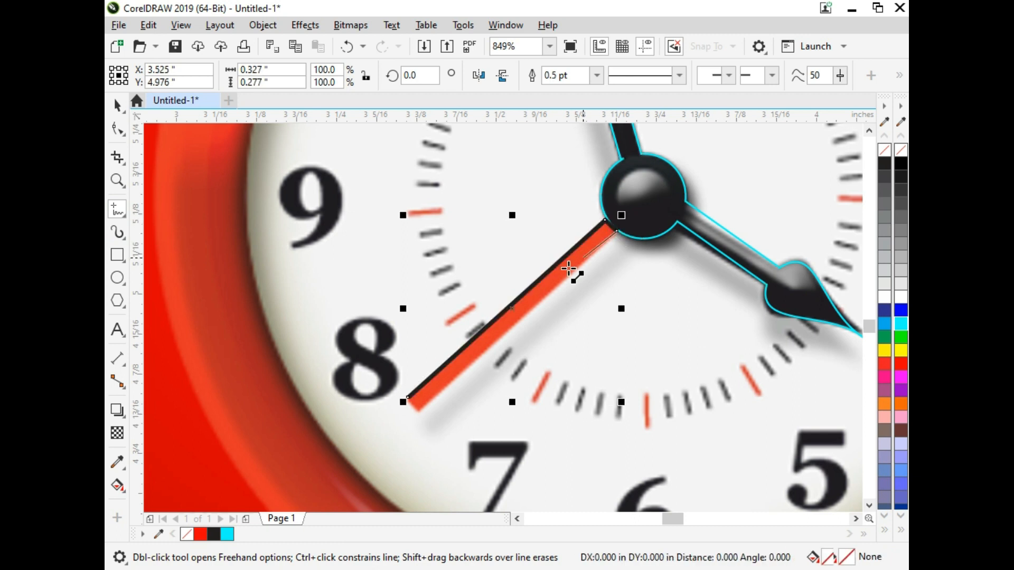
{"action": "left_click", "coordinate": [417, 411]}
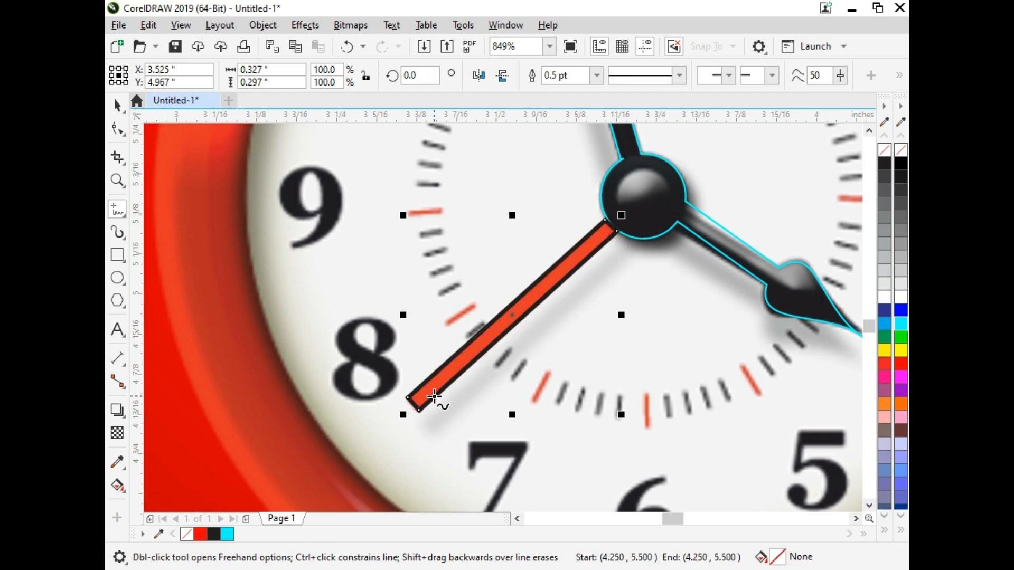
Set the traced second hand's outline width to 0.2 pt.
{"action": "key", "text": "space"}
{"action": "key", "text": "F12"}
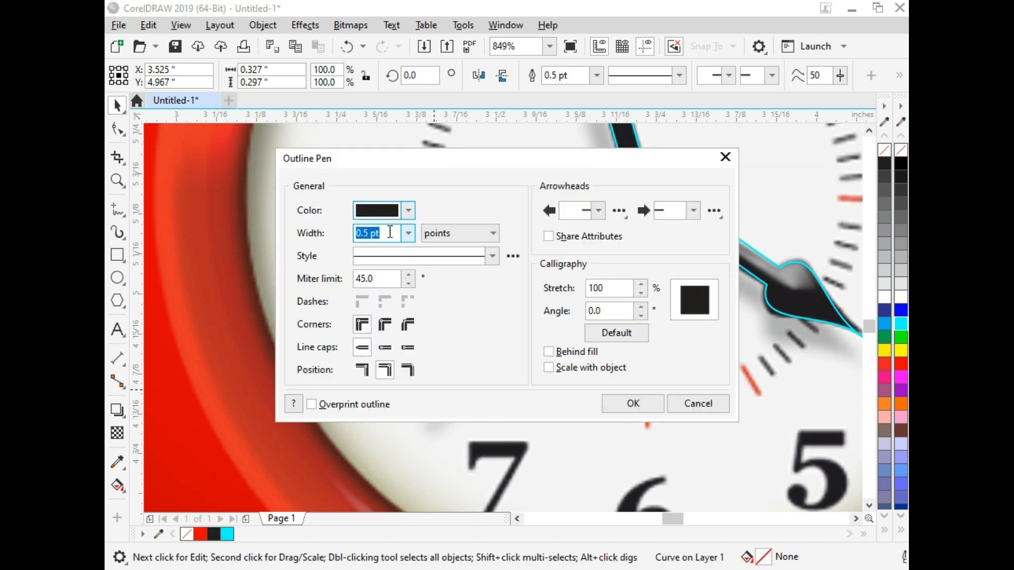
{"action": "type", "text": ".2"}
{"action": "key", "text": "Return"}
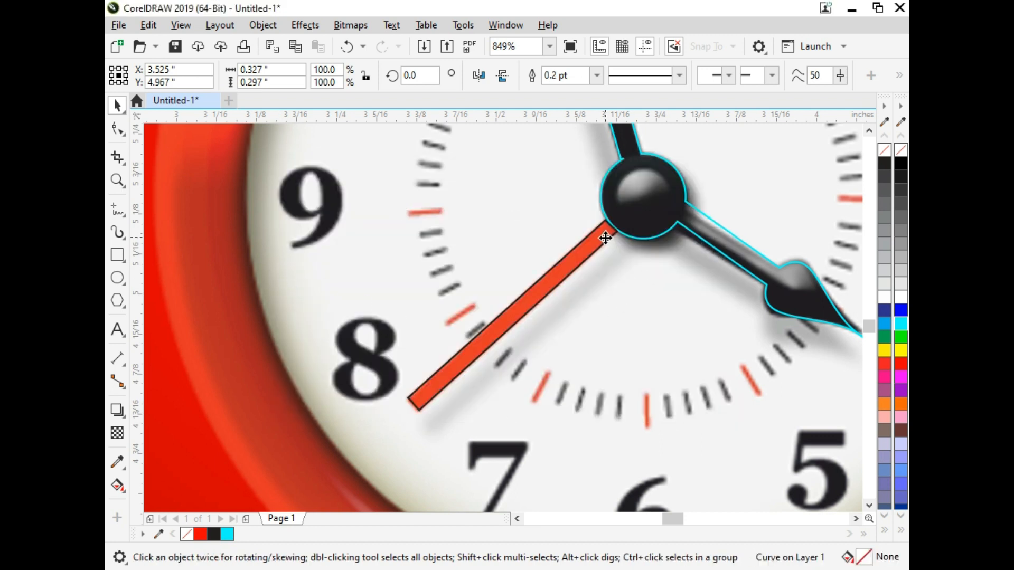
Adjust the second hand outline's hub-end nodes so that they sit on the hub's edge.
{"action": "key", "text": "F10"}
{"action": "key", "text": "F2"}
{"action": "left_click_drag", "start_coordinate": [576, 189], "coordinate": [676, 305]}
{"action": "left_click_drag", "start_coordinate": [360, 203], "coordinate": [482, 261]}
{"action": "key", "text": "space"}
{"action": "key", "text": "F10"}
{"action": "left_click_drag", "start_coordinate": [438, 228], "coordinate": [446, 227]}
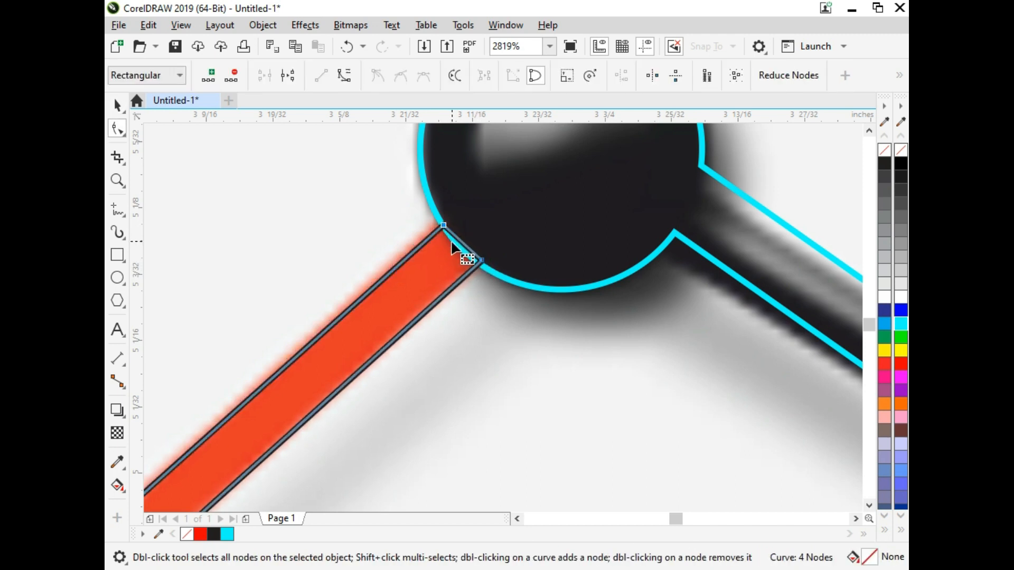
Convert the second hand's hub-end segment to a curve following the hub's edge, and bring the welded hands shape to the front.
{"action": "left_click", "coordinate": [344, 75]}
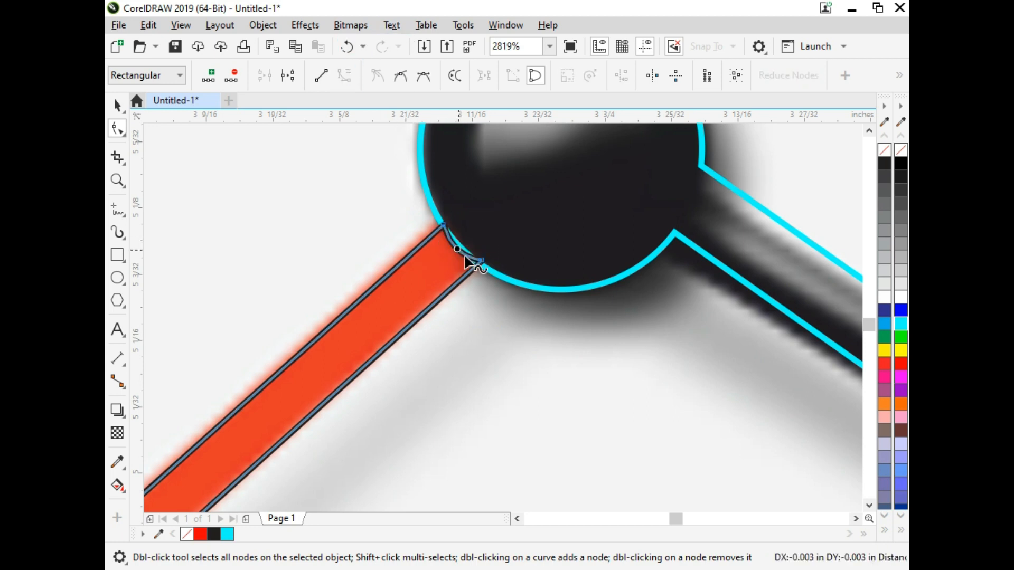
{"action": "key", "text": "space"}
{"action": "left_click", "coordinate": [499, 272]}
{"action": "key", "text": "shift+Page_Up"}
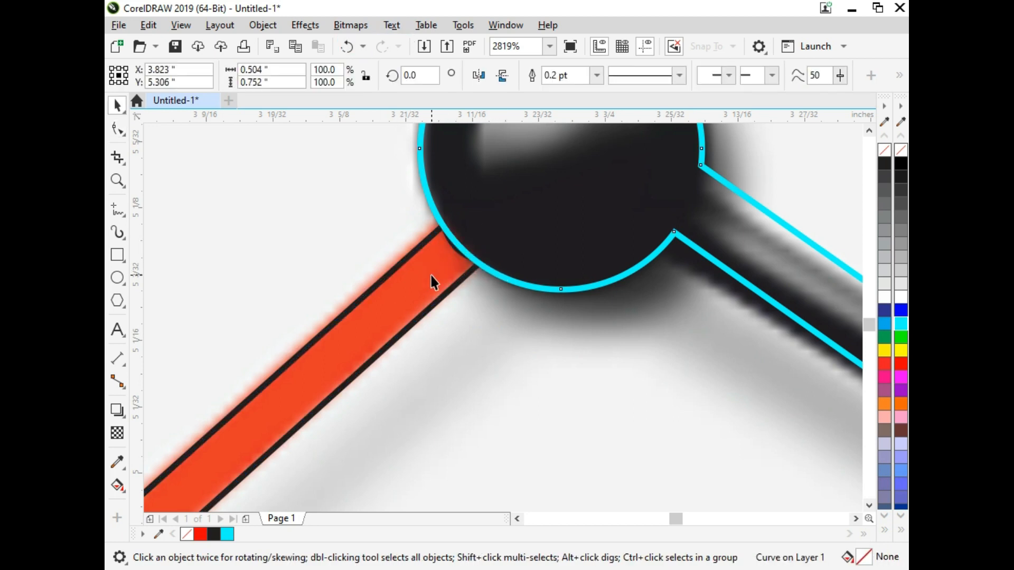
Fill the second hand with red and remove its outline.
{"action": "key", "text": "space"}
{"action": "left_click", "coordinate": [419, 260]}
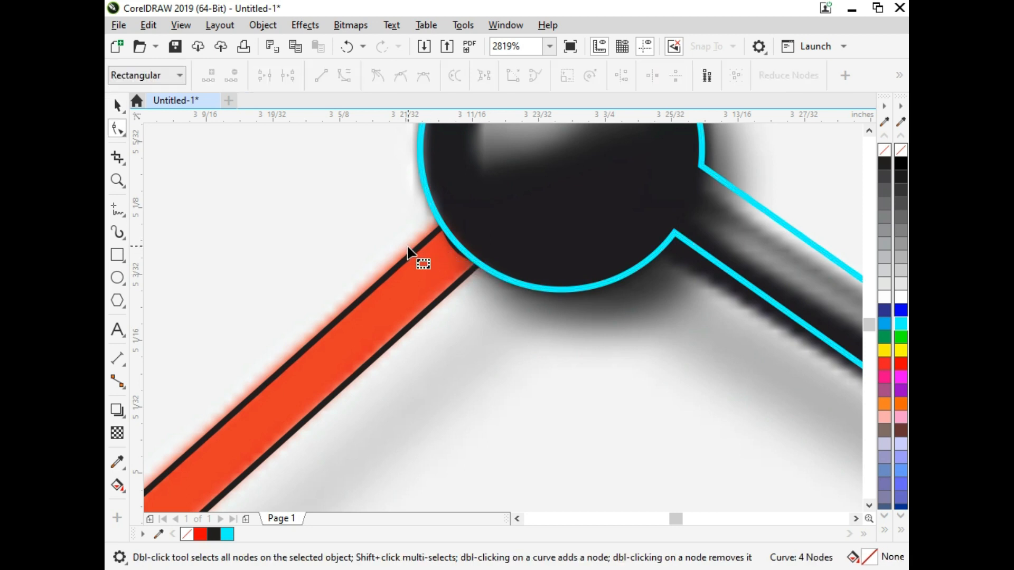
{"action": "key", "text": "space"}
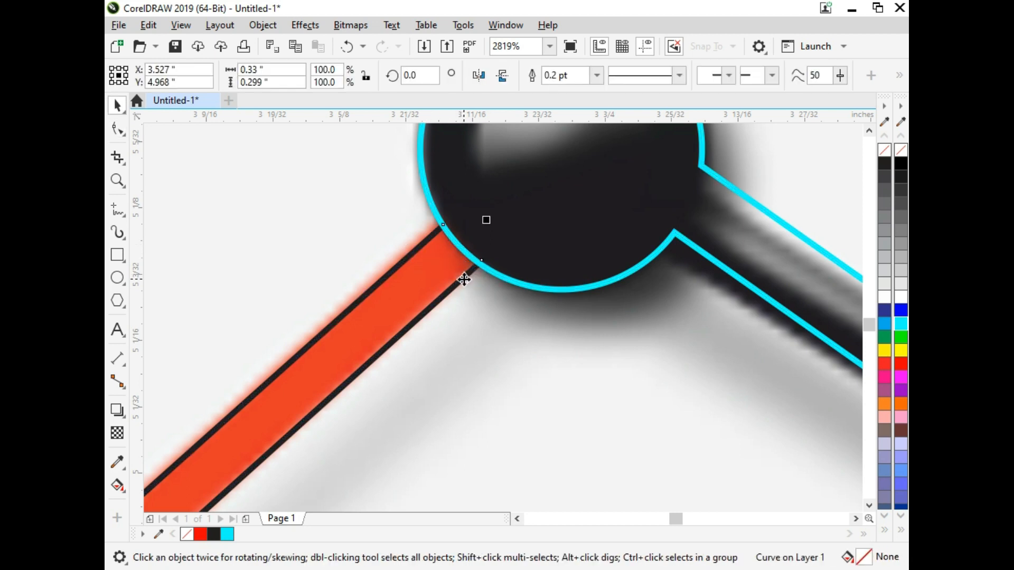
{"action": "left_click", "coordinate": [900, 370]}
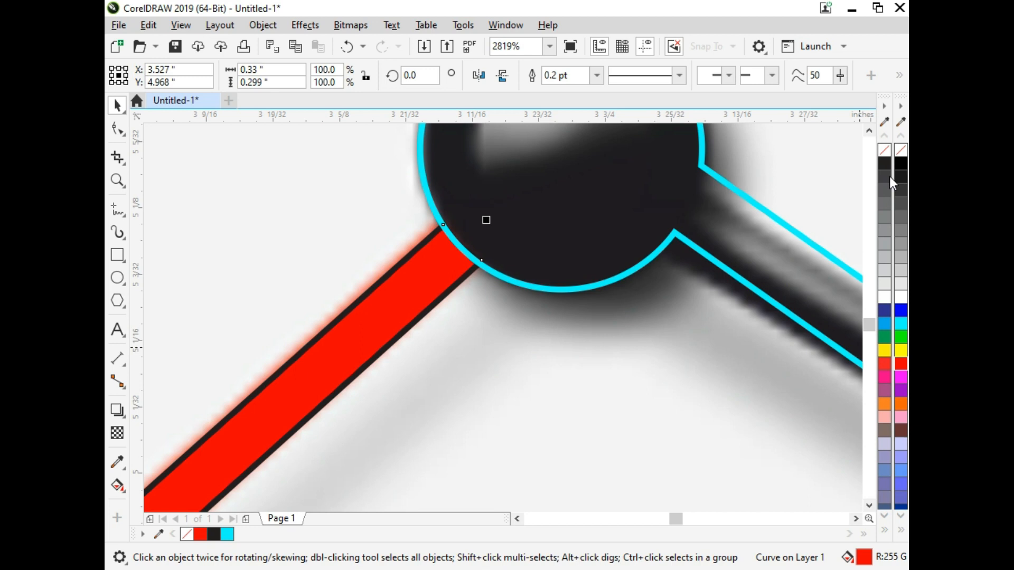
{"action": "right_click", "coordinate": [898, 150]}
Fill the welded hands shape with black and give both it and the second hand a white outline.
{"action": "left_click", "coordinate": [593, 285], "text": "shift"}
{"action": "left_click", "coordinate": [669, 299]}
{"action": "left_click", "coordinate": [693, 247]}
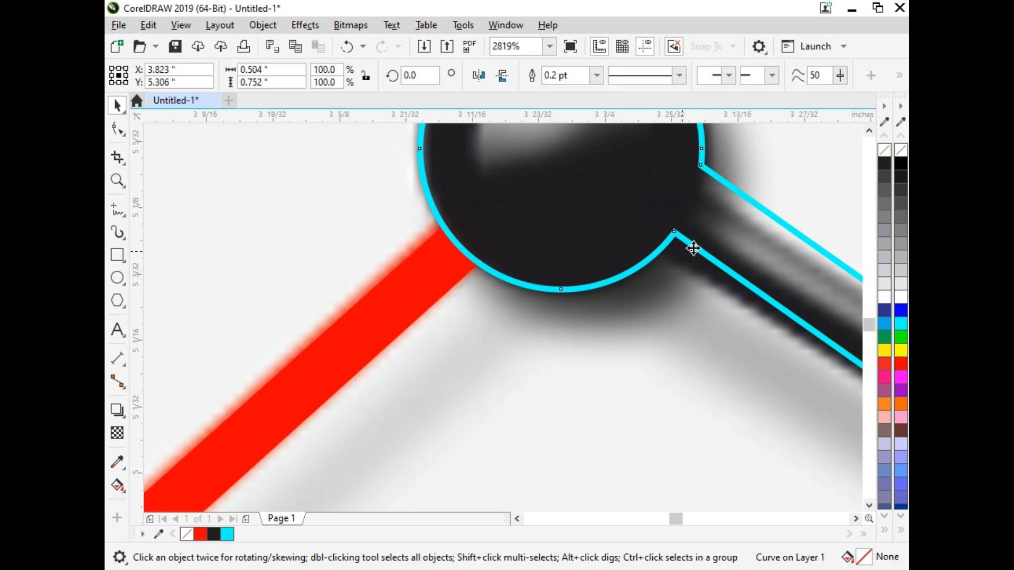
{"action": "left_click", "coordinate": [900, 165]}
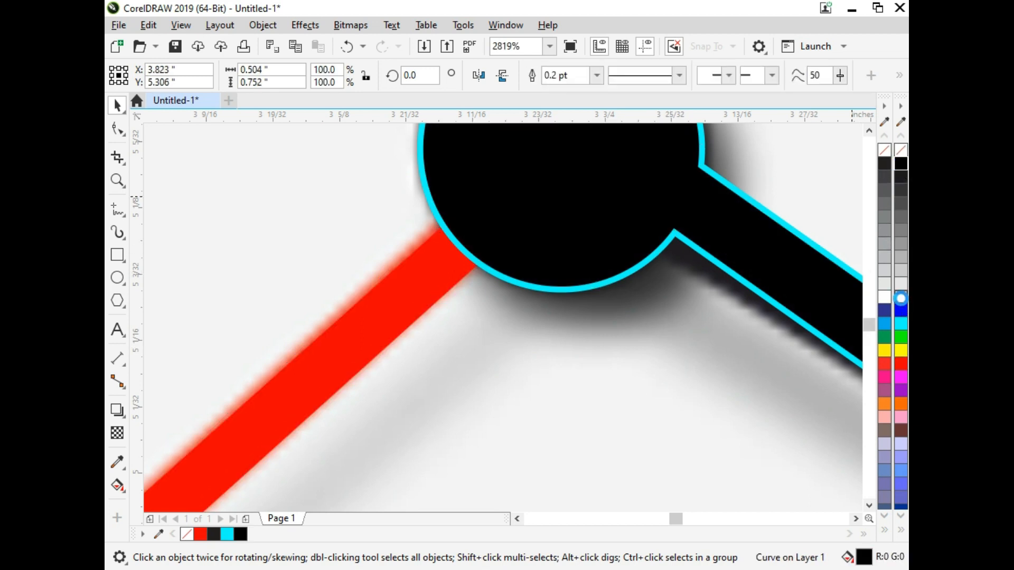
{"action": "right_click", "coordinate": [901, 298]}
{"action": "left_click", "coordinate": [448, 294]}
{"action": "right_click", "coordinate": [903, 298]}
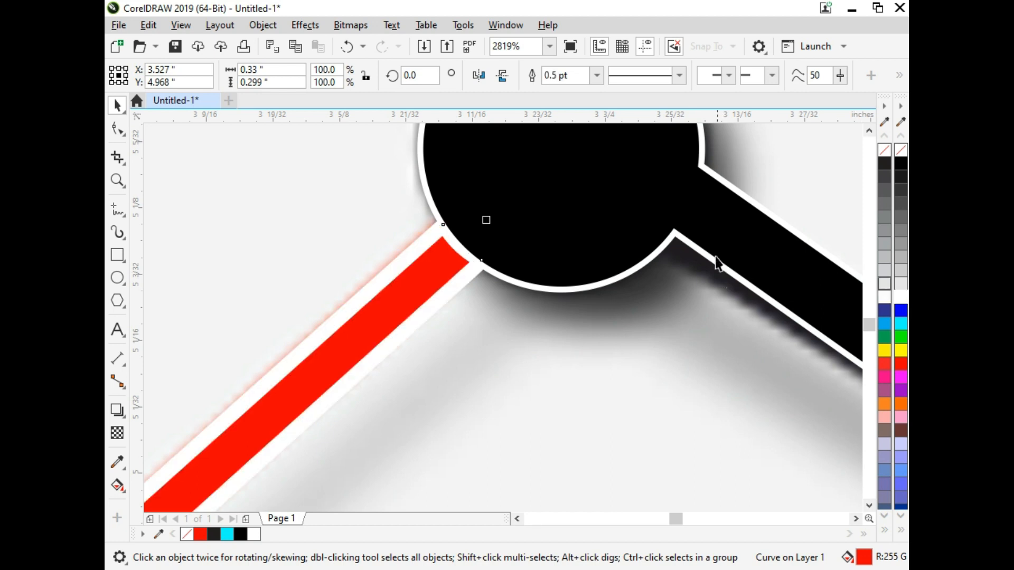
Set the outline width of both the second hand and the welded hands shape to 0.2 pt.
{"action": "scroll", "coordinate": [715, 260], "scroll_direction": "down", "scroll_amount": 3}
{"action": "left_click", "coordinate": [681, 248], "text": "shift"}
{"action": "key", "text": "F12"}
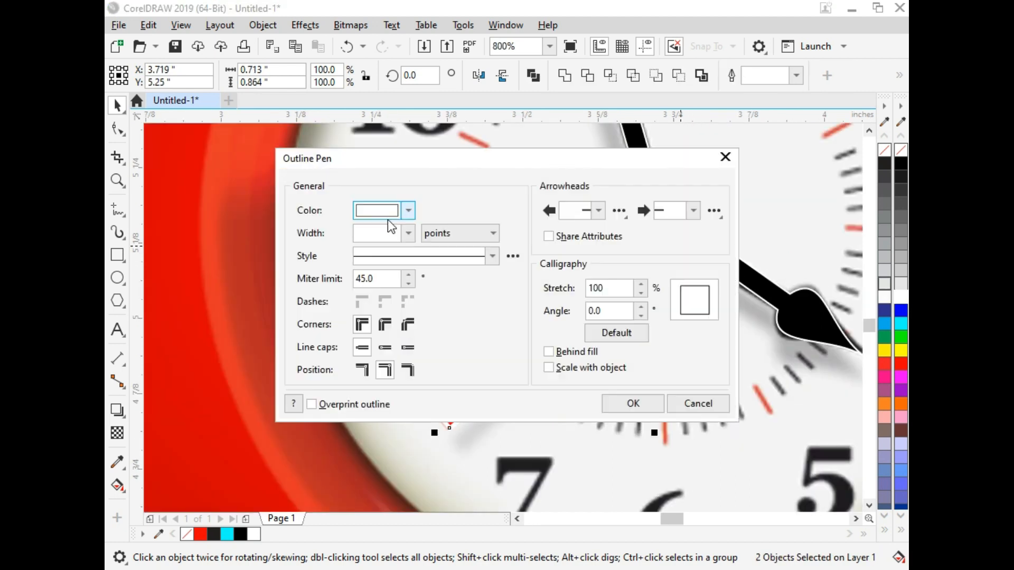
{"action": "left_click", "coordinate": [380, 232]}
{"action": "type", "text": ".2"}
{"action": "key", "text": "Return"}
Group the second hand with the welded hands shape and move the group onto the red background beside the clock.
{"action": "scroll", "coordinate": [609, 261], "scroll_direction": "down", "scroll_amount": 2}
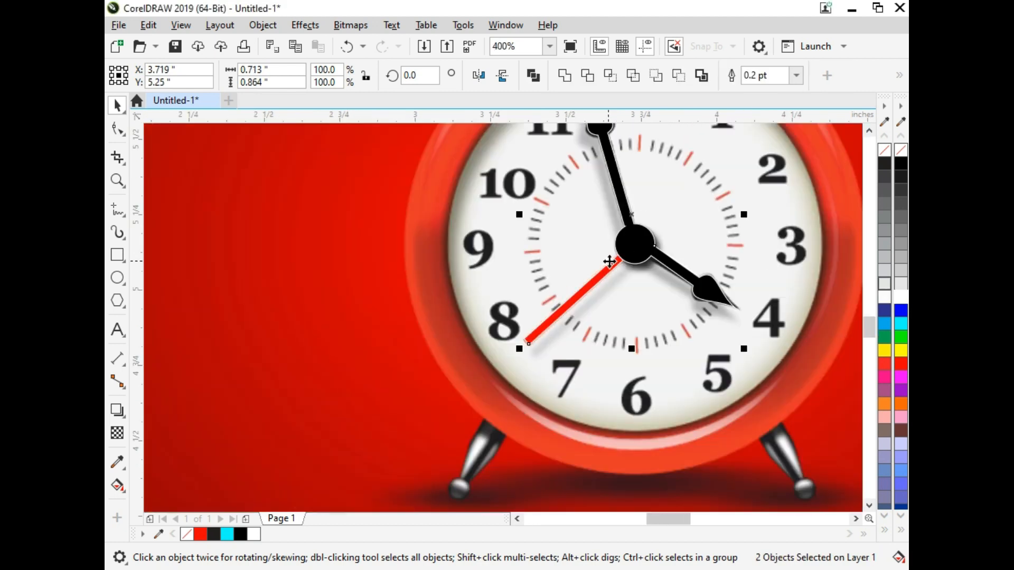
{"action": "key", "text": "ctrl+g"}
{"action": "scroll", "coordinate": [629, 259], "scroll_direction": "down", "scroll_amount": 2}
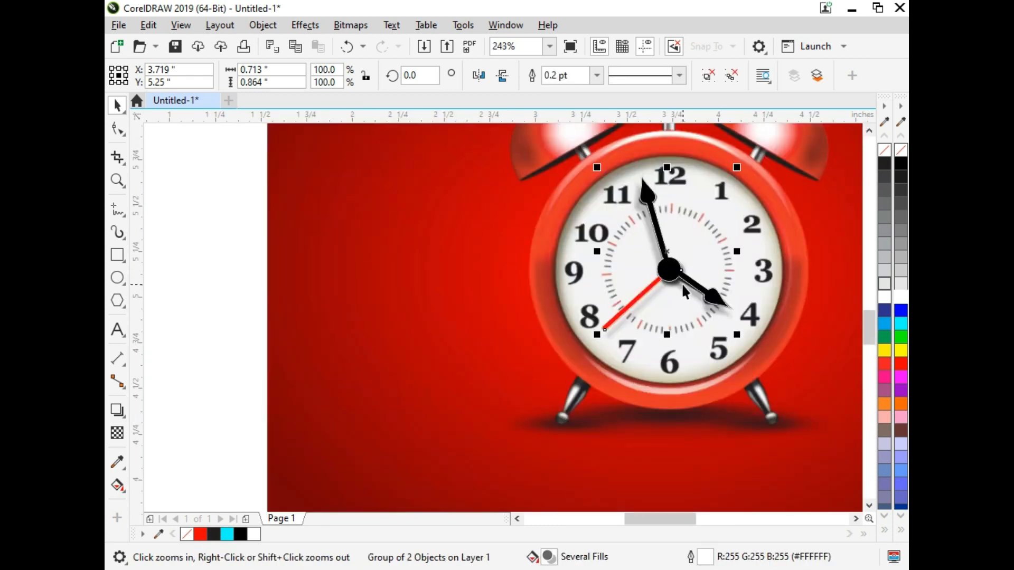
{"action": "left_click_drag", "start_coordinate": [681, 283], "coordinate": [449, 283]}
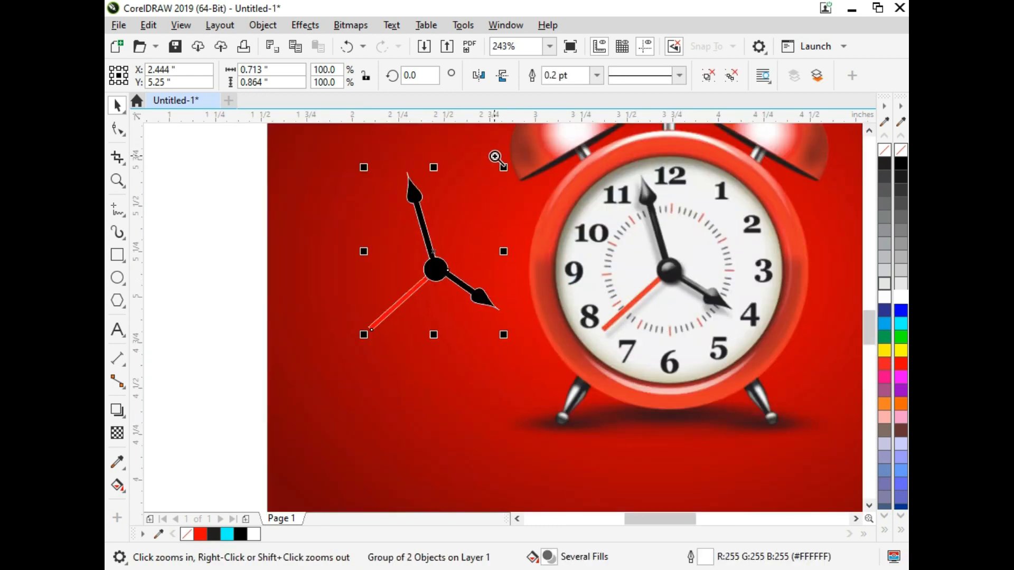
Draw an ellipse over the clock's face and set both its width and height to 1 inch.
{"action": "left_click_drag", "start_coordinate": [495, 156], "coordinate": [848, 419]}
{"action": "scroll", "coordinate": [539, 250], "scroll_direction": "down", "scroll_amount": 2}
{"action": "key", "text": "F2"}
{"action": "left_click_drag", "start_coordinate": [425, 167], "coordinate": [668, 409]}
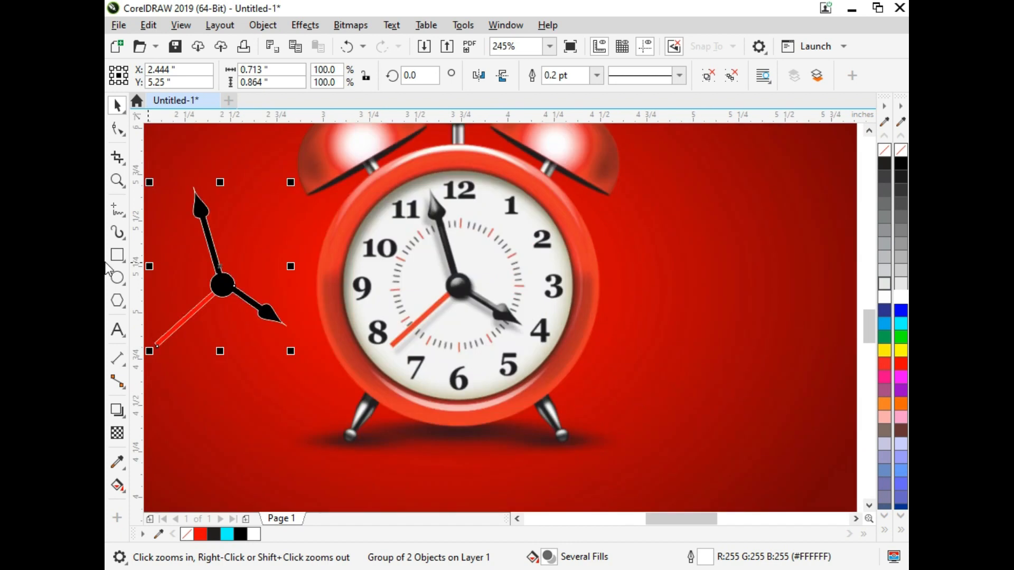
{"action": "left_click", "coordinate": [117, 277]}
{"action": "left_click_drag", "start_coordinate": [374, 205], "coordinate": [565, 386]}
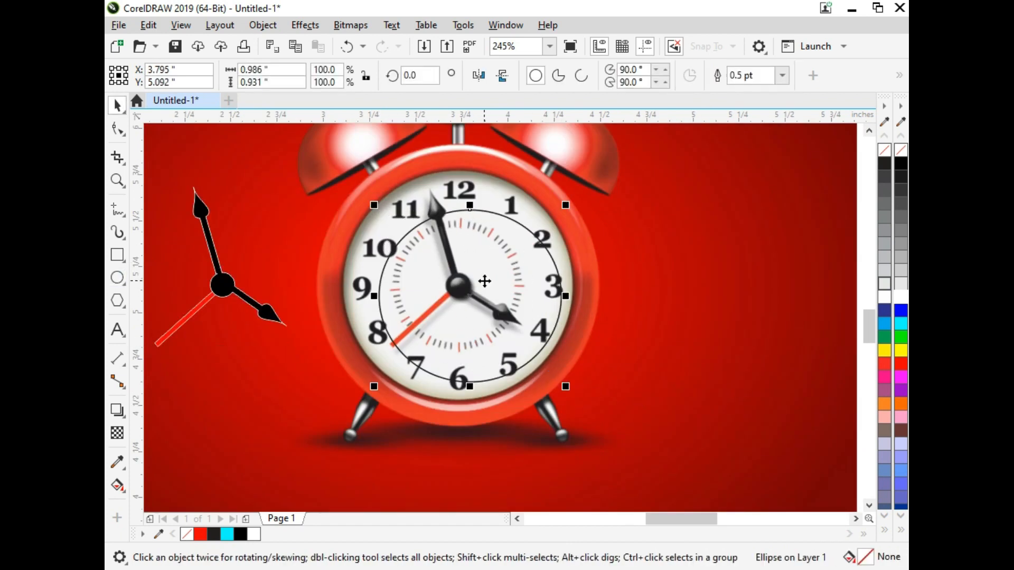
{"action": "left_click_drag", "start_coordinate": [485, 281], "coordinate": [476, 268]}
{"action": "type", "text": "1"}
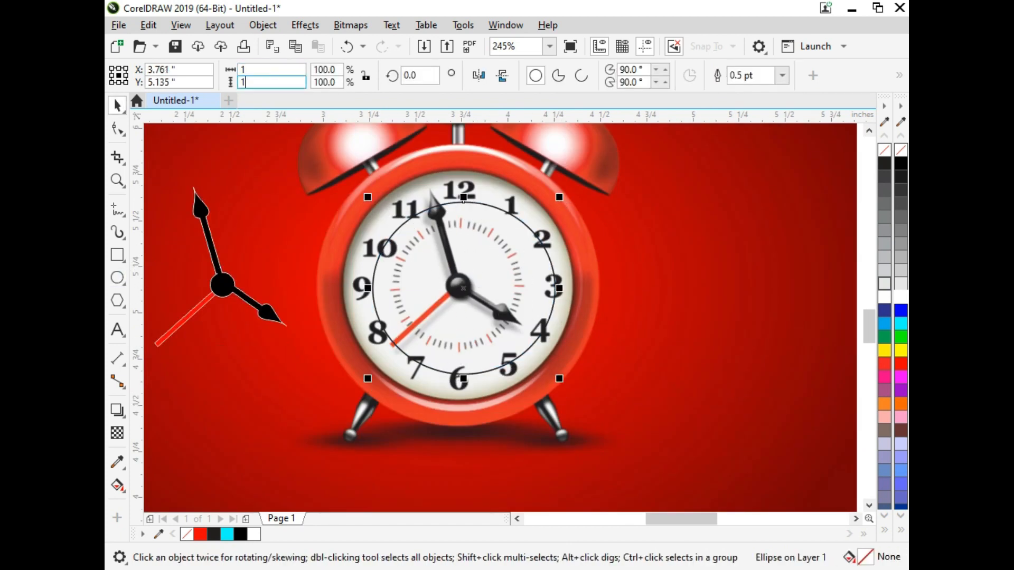
{"action": "key", "text": "Tab"}
{"action": "type", "text": "1"}
{"action": "key", "text": "Return"}
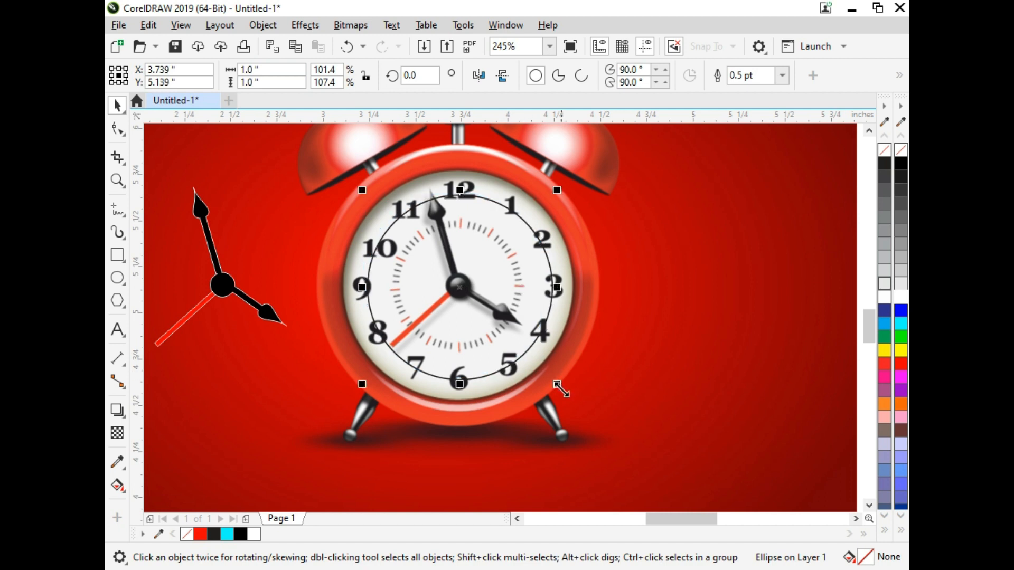
Enlarge the circle from its centre to about 1.275 inches and align it with the inner rim of the clock.
{"action": "left_click_drag", "start_coordinate": [561, 390], "coordinate": [584, 417]}
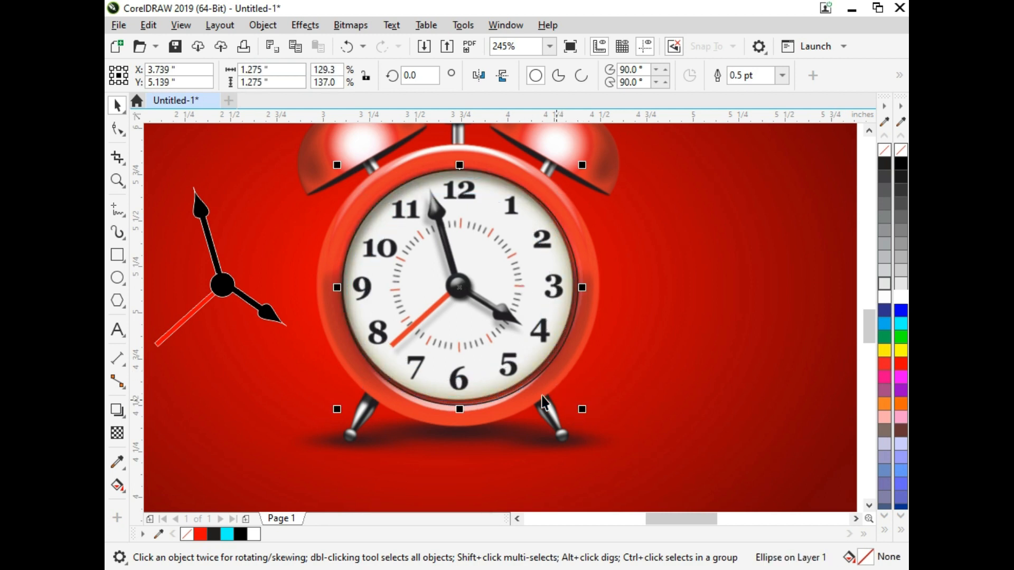
{"action": "left_click_drag", "start_coordinate": [523, 380], "coordinate": [521, 378]}
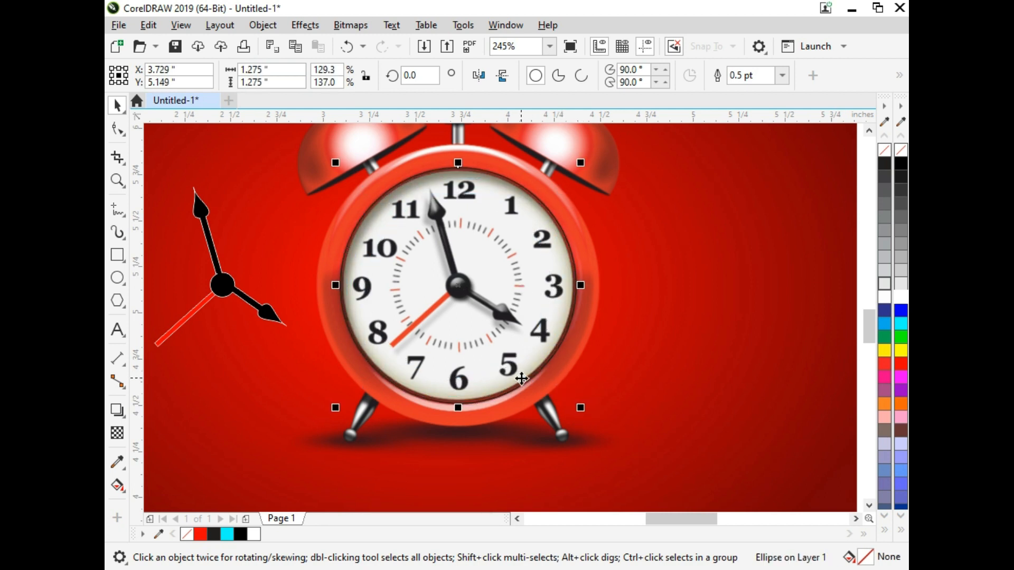
{"action": "key", "text": "Up"}
{"action": "key", "text": "Down"}
Trim the face out of the clock picture with the circle, and delete the circle.
{"action": "left_click", "coordinate": [586, 339], "text": "shift"}
{"action": "left_click", "coordinate": [586, 80]}
{"action": "left_click", "coordinate": [499, 265]}
{"action": "key", "text": "Delete"}
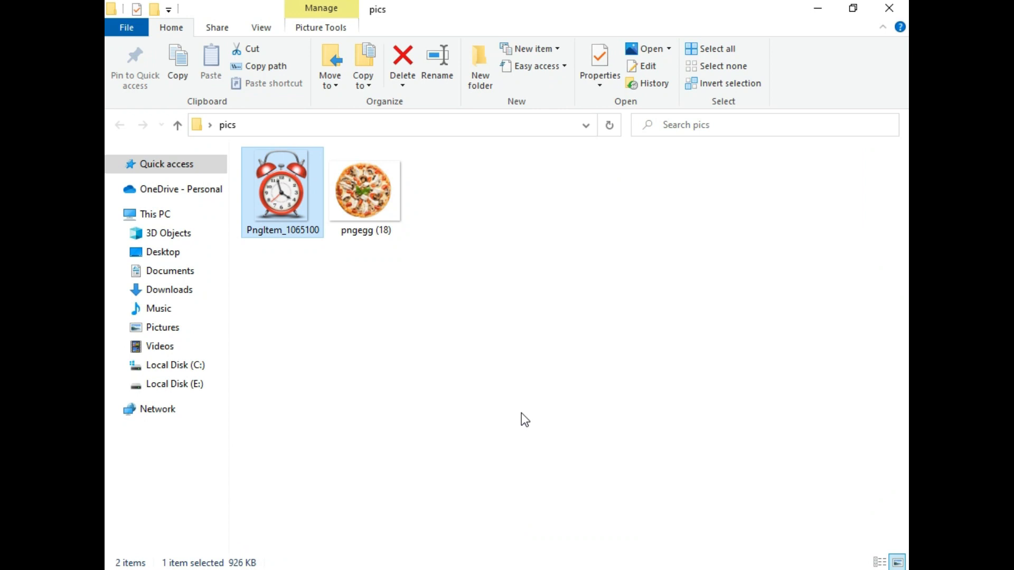
Bring the pizza picture pngegg (18) from the pics folder into the CorelDRAW drawing and scale it to 3%.
{"action": "left_click", "coordinate": [521, 419]}
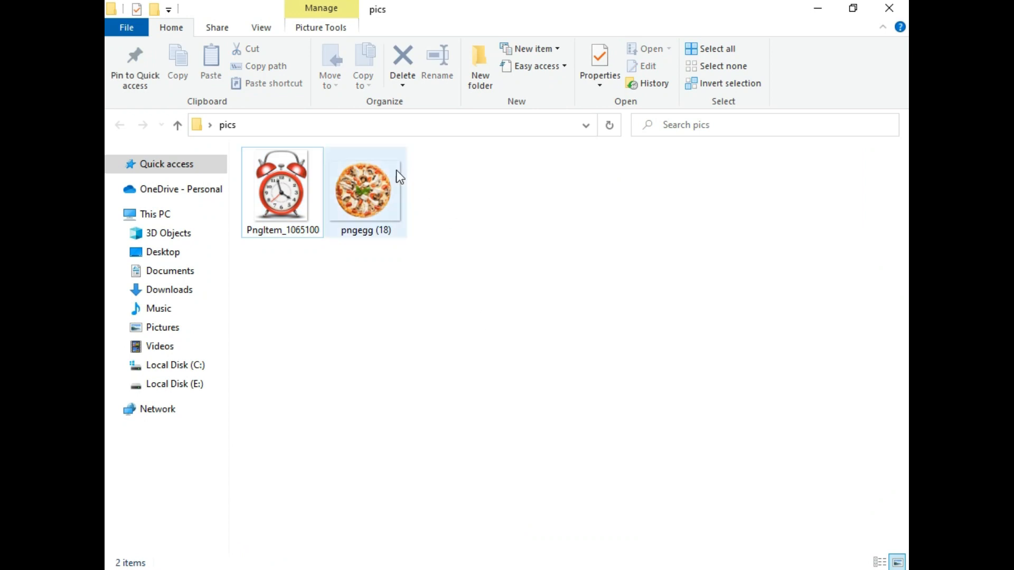
{"action": "left_click_drag", "start_coordinate": [396, 175], "coordinate": [723, 338]}
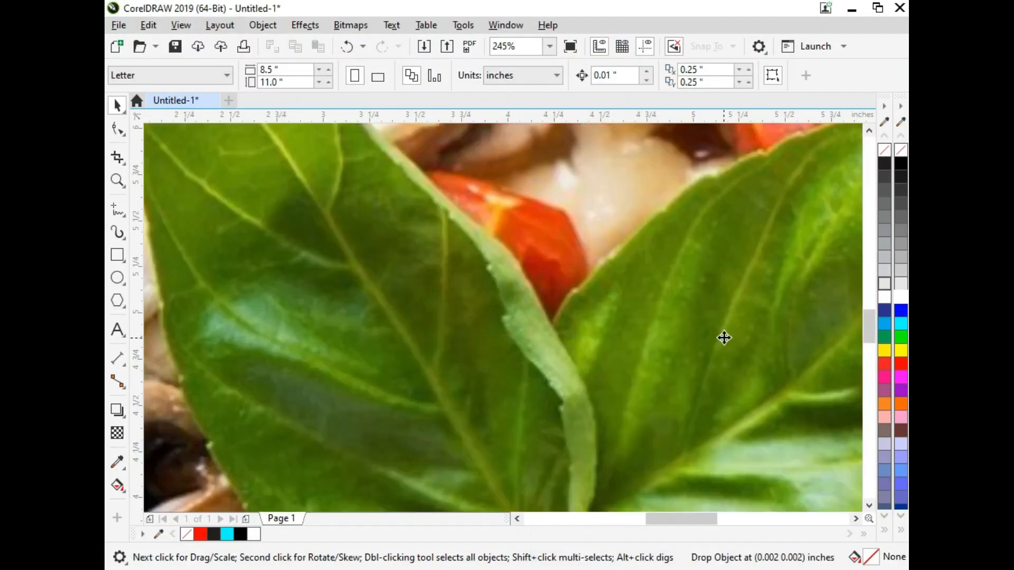
{"action": "type", "text": "3"}
{"action": "key", "text": "Return"}
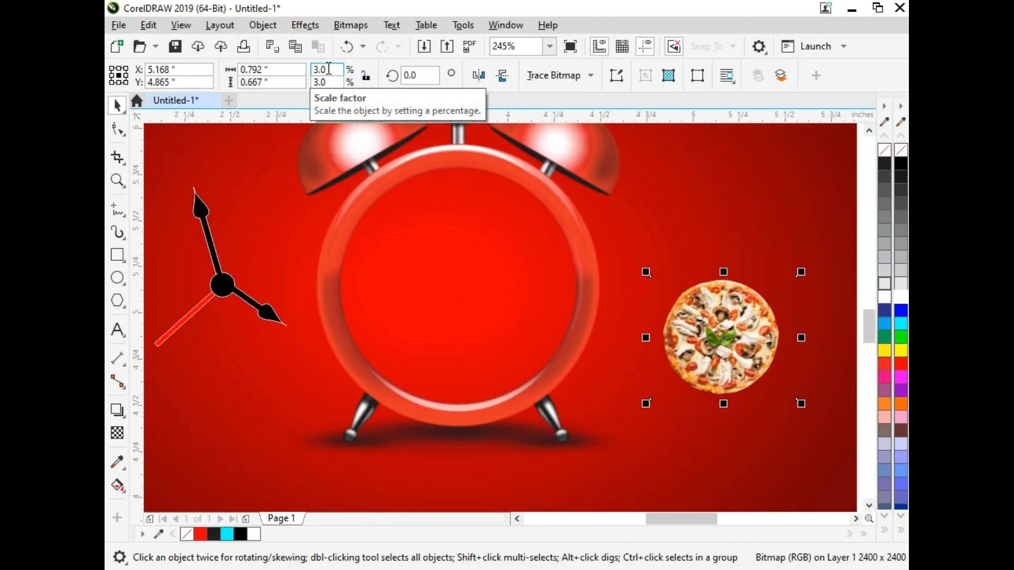
Move the pizza into the clock's empty face and enlarge it to about 1.636 by 1.377 inches.
{"action": "left_click_drag", "start_coordinate": [749, 373], "coordinate": [493, 326]}
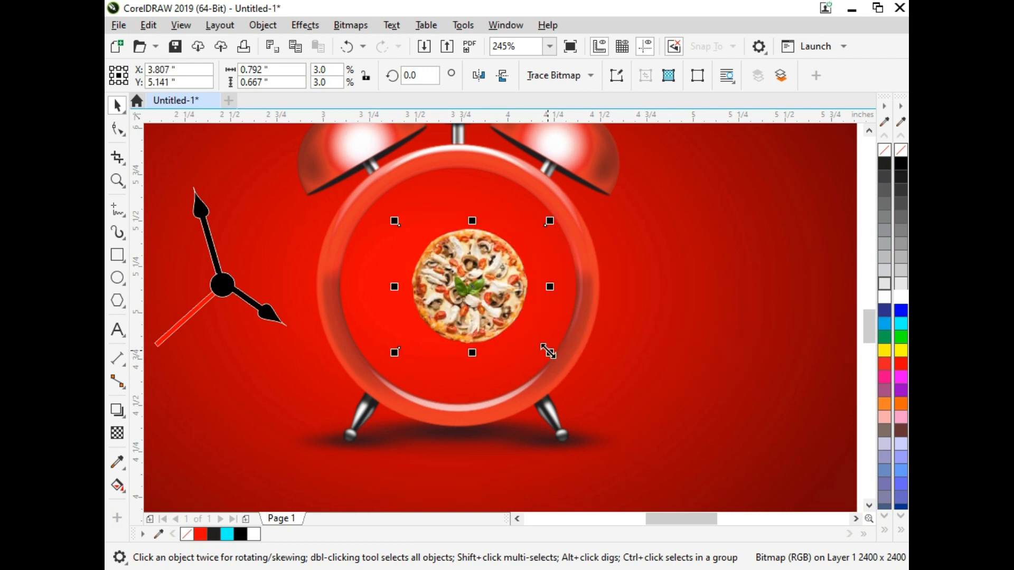
{"action": "left_click_drag", "start_coordinate": [548, 352], "coordinate": [604, 399]}
{"action": "left_click_drag", "start_coordinate": [496, 323], "coordinate": [493, 322]}
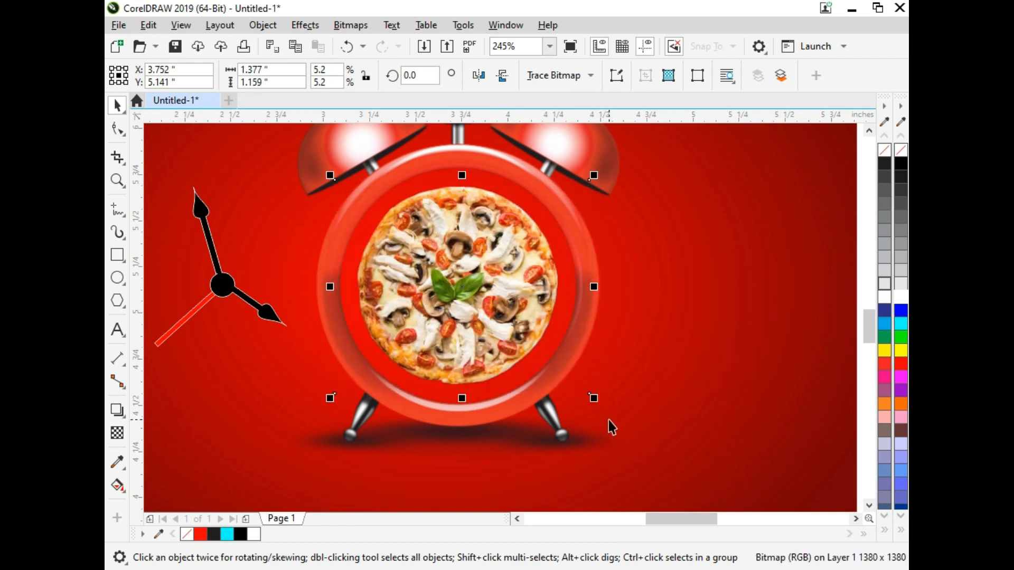
{"action": "left_click_drag", "start_coordinate": [593, 399], "coordinate": [617, 419]}
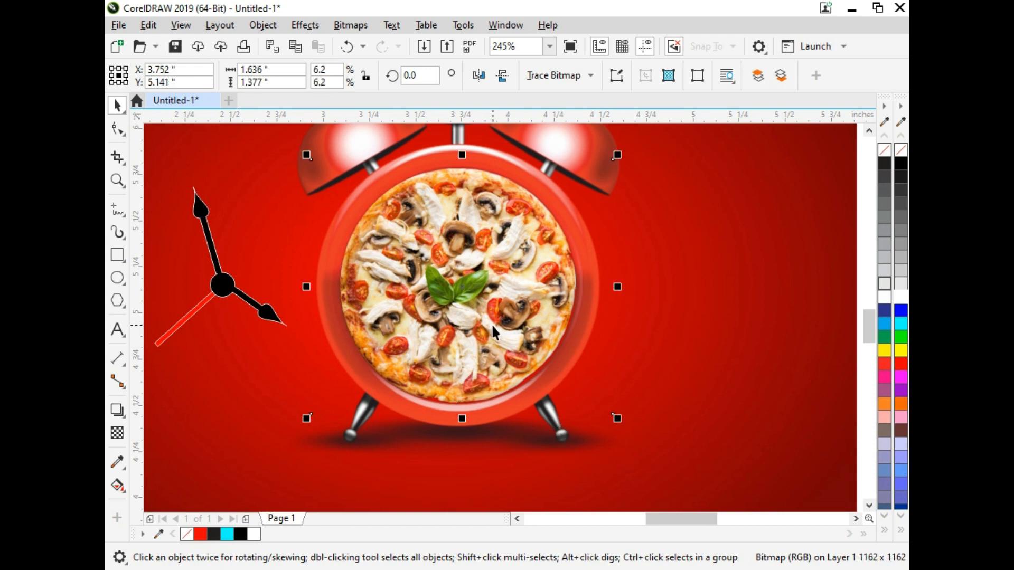
Nudge the pizza and stretch it vertically to about 1.417 inches so it fits the clock's rim.
{"action": "scroll", "coordinate": [491, 325], "scroll_direction": "down", "scroll_amount": 2}
{"action": "key", "text": "Down"}
{"action": "scroll", "coordinate": [479, 232], "scroll_direction": "up", "scroll_amount": 2}
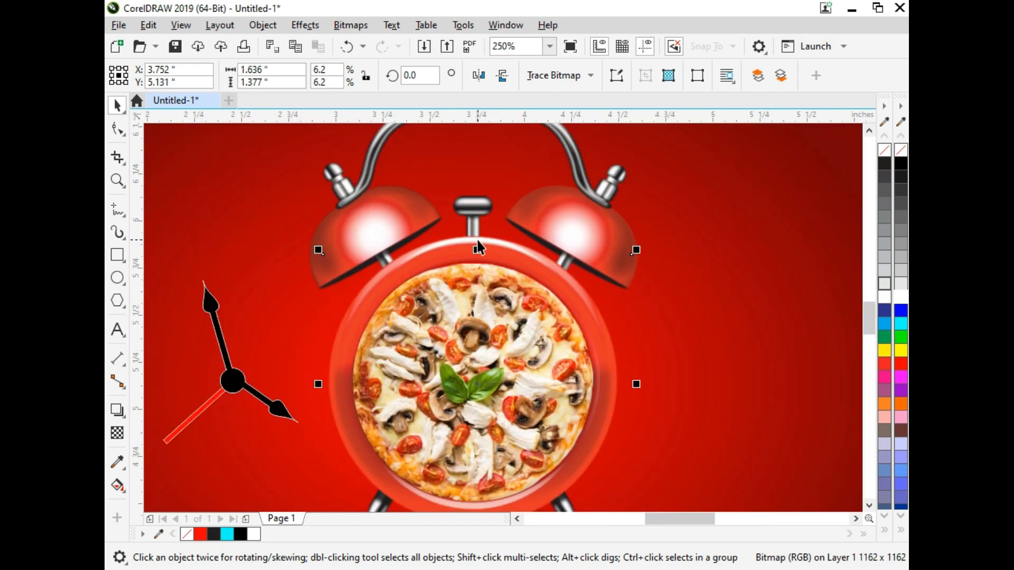
{"action": "left_click_drag", "start_coordinate": [476, 249], "coordinate": [478, 245]}
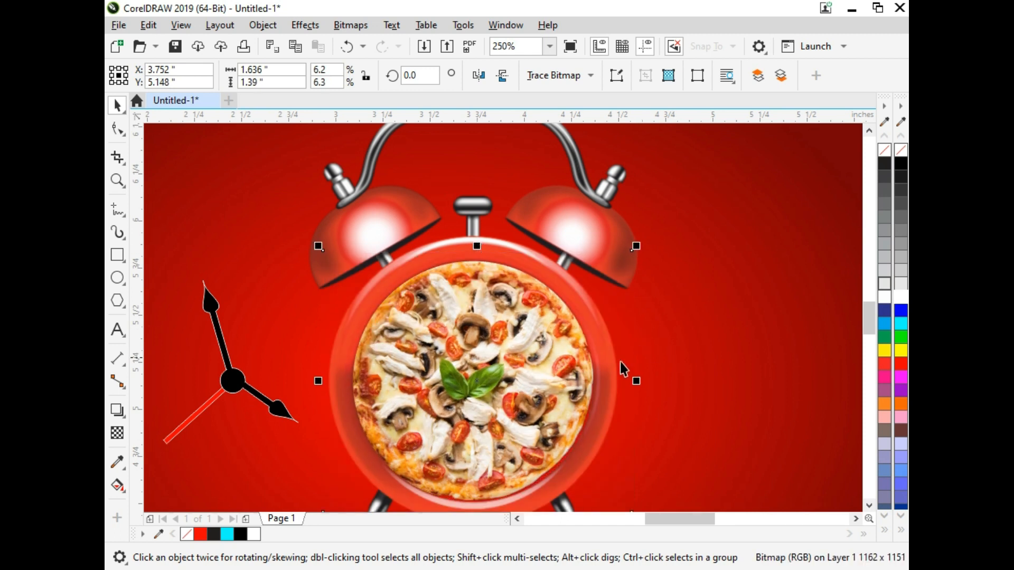
{"action": "key", "text": "Down"}
{"action": "key", "text": "Down"}
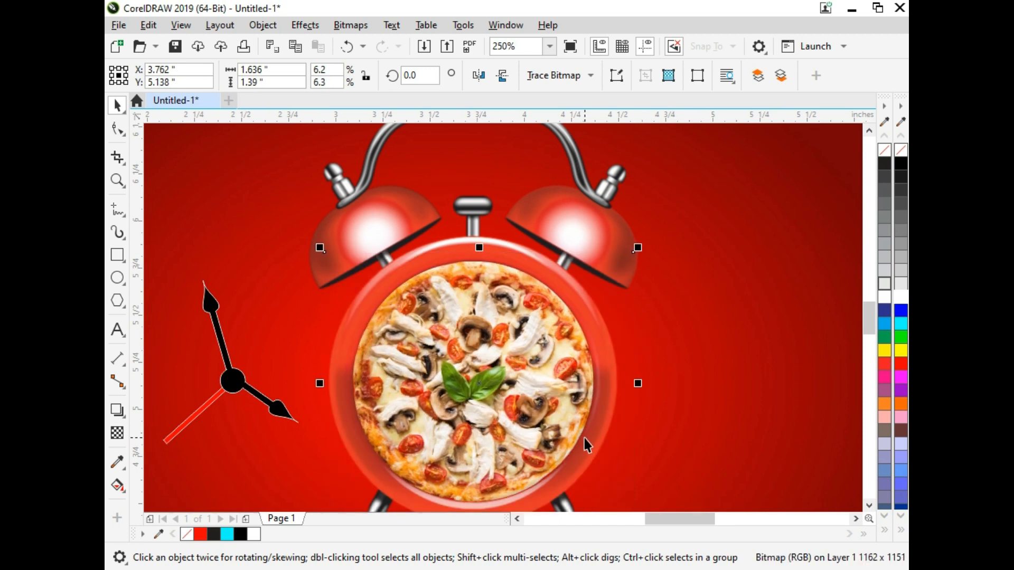
{"action": "key", "text": "Right"}
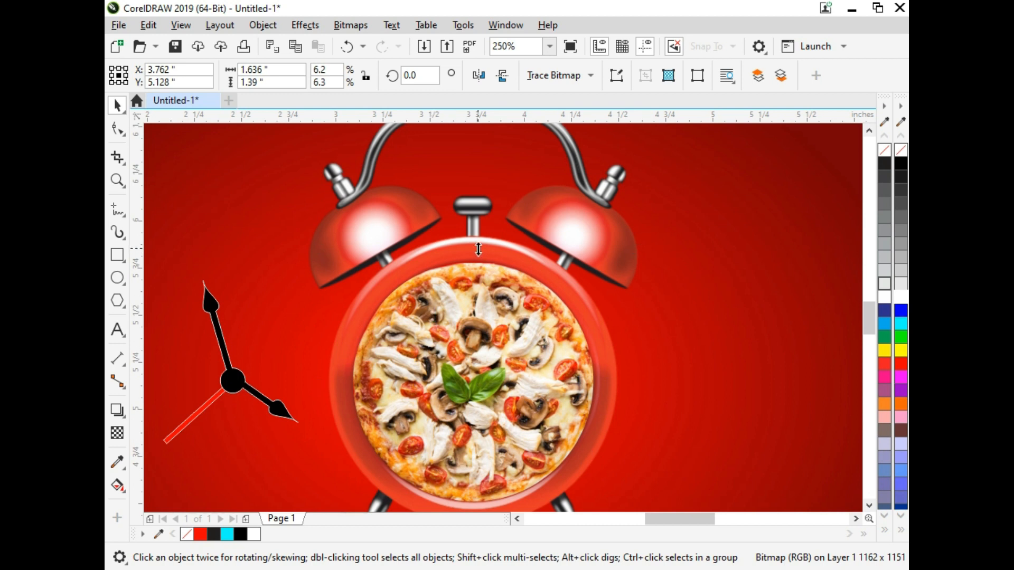
{"action": "left_click_drag", "start_coordinate": [478, 249], "coordinate": [223, 474]}
{"action": "scroll", "coordinate": [360, 332], "scroll_direction": "down", "scroll_amount": 1}
{"action": "key", "text": "F2"}
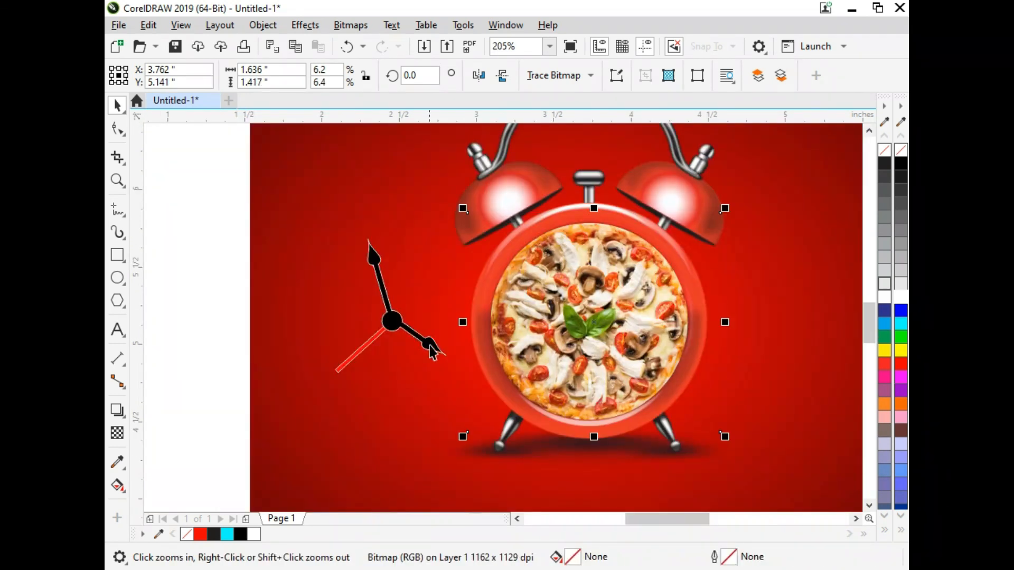
Try to centre the hands group horizontally and vertically on the pizza, and undo the alignment.
{"action": "left_click", "coordinate": [384, 337]}
{"action": "left_click", "coordinate": [390, 327]}
{"action": "left_click", "coordinate": [552, 339], "text": "shift"}
{"action": "key", "text": "c"}
{"action": "key", "text": "e"}
{"action": "left_click", "coordinate": [454, 283]}
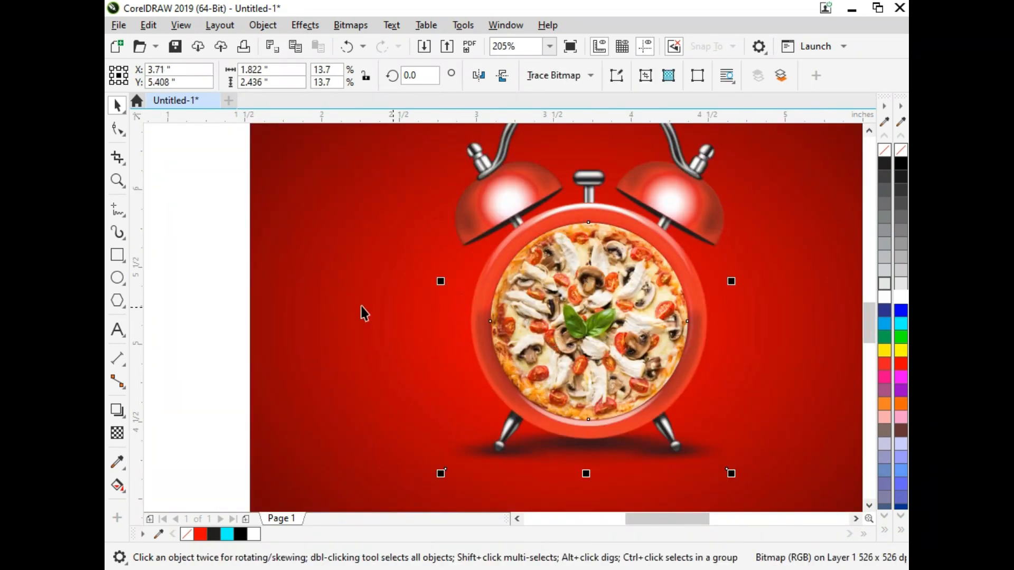
{"action": "key", "text": "ctrl+z"}
{"action": "key", "text": "ctrl+z"}
Move the hands group onto the centre of the pizza and set its outline width to 1 pt.
{"action": "left_click_drag", "start_coordinate": [217, 220], "coordinate": [476, 390]}
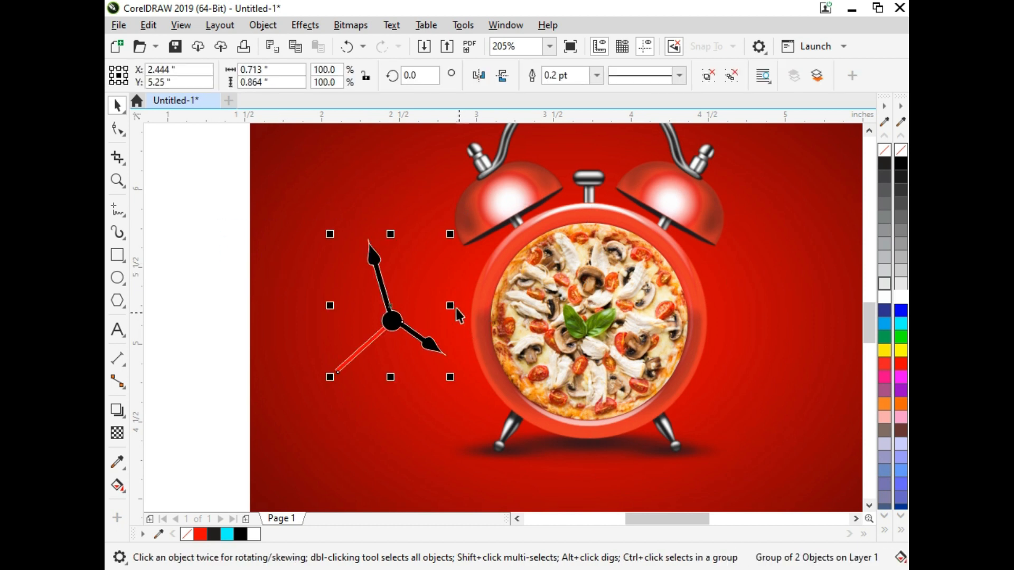
{"action": "left_click_drag", "start_coordinate": [389, 315], "coordinate": [595, 323]}
{"action": "key", "text": "z"}
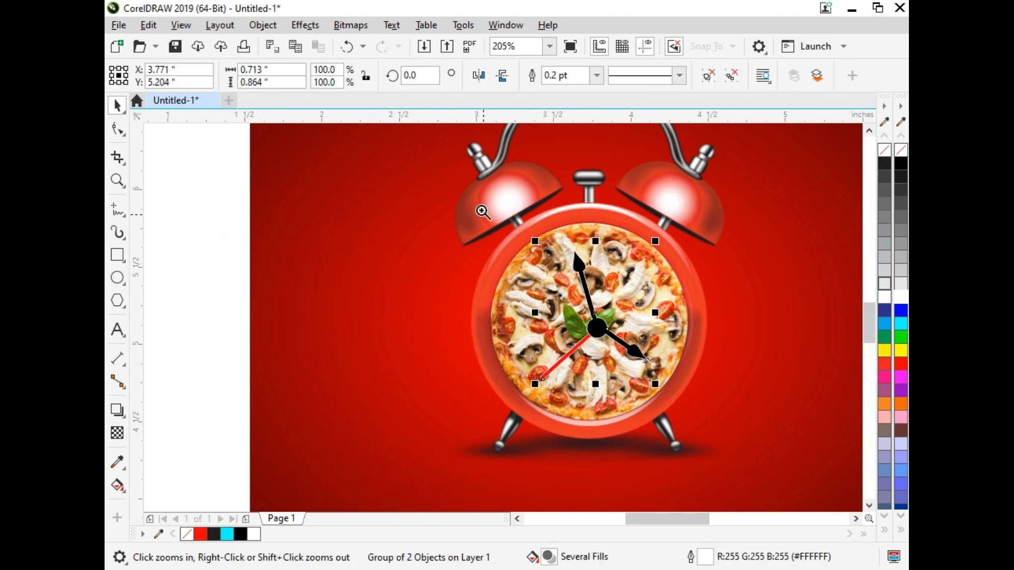
{"action": "left_click", "coordinate": [607, 362]}
{"action": "key", "text": "F12"}
{"action": "double_click", "coordinate": [397, 231]}
{"action": "type", "text": "1"}
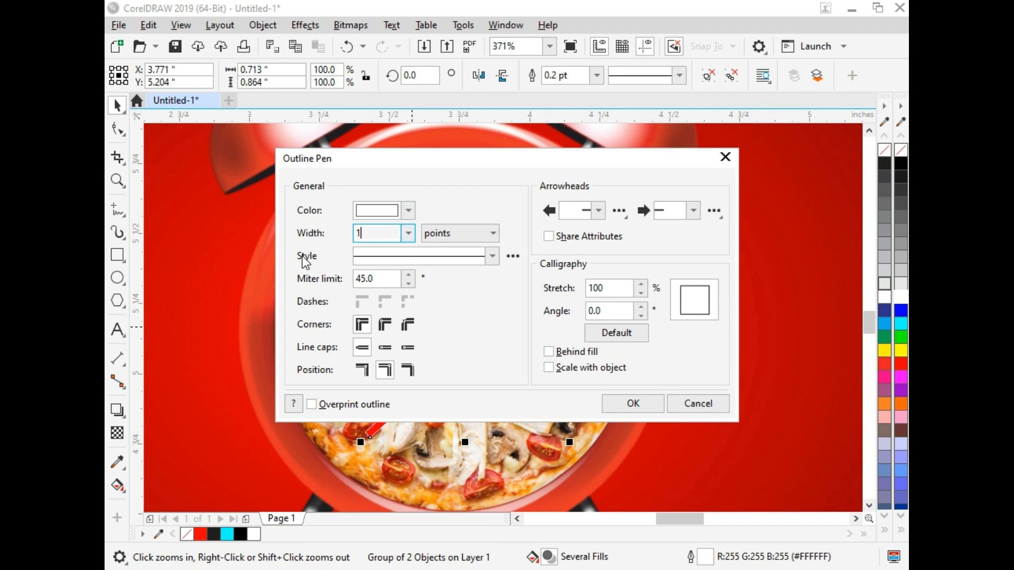
{"action": "key", "text": "Return"}
{"action": "key", "text": "Left"}
{"action": "key", "text": "Left"}
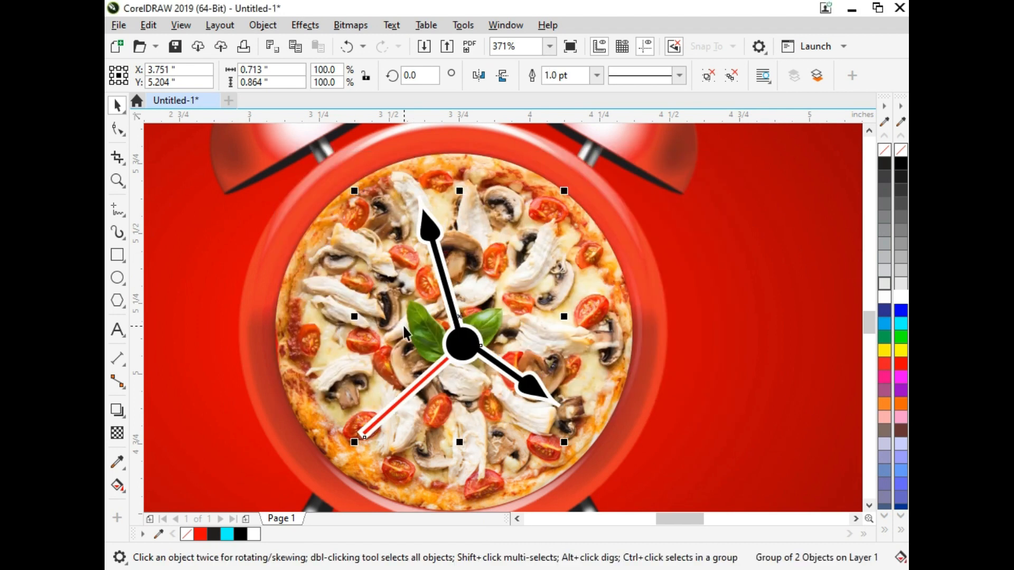
{"action": "key", "text": "Up"}
Give the hands' outline rounded corners and round line caps, placed behind the fill and scaling with the object.
{"action": "key", "text": "F12"}
{"action": "left_click", "coordinate": [384, 324]}
{"action": "left_click", "coordinate": [385, 347]}
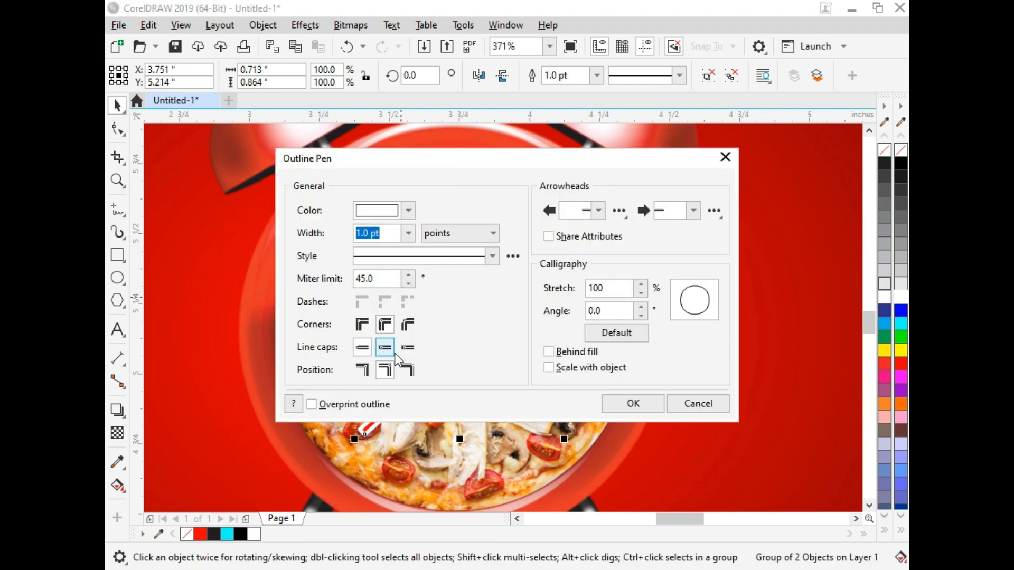
{"action": "left_click", "coordinate": [549, 367]}
{"action": "left_click", "coordinate": [636, 411]}
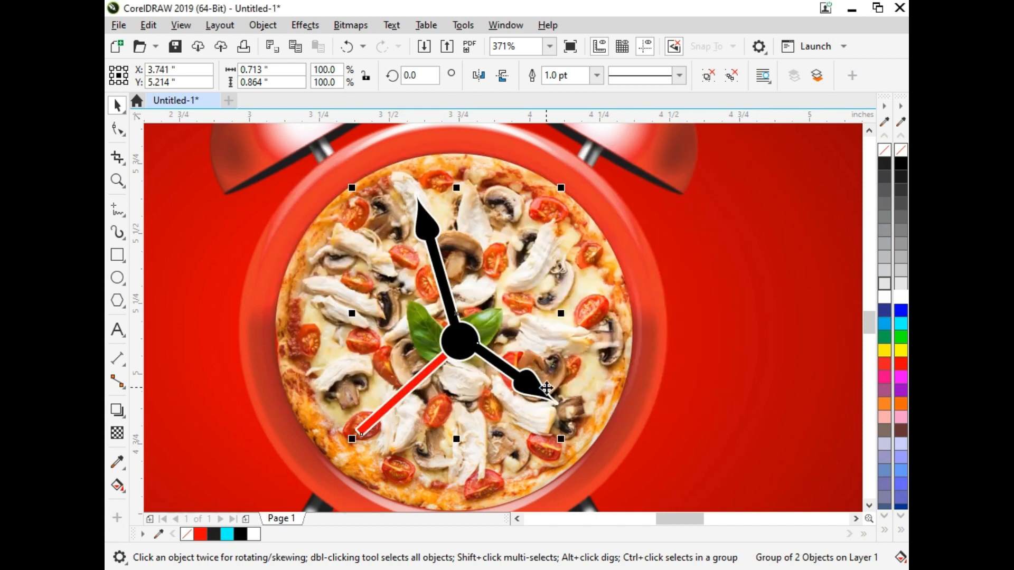
Add the two-line artistic text "It's time to meet again" in 16 pt Arial at the lower left of the clock.
{"action": "key", "text": "F3"}
{"action": "key", "text": "F3"}
{"action": "left_click", "coordinate": [758, 335]}
{"action": "key", "text": "F2"}
{"action": "left_click_drag", "start_coordinate": [735, 218], "coordinate": [468, 398]}
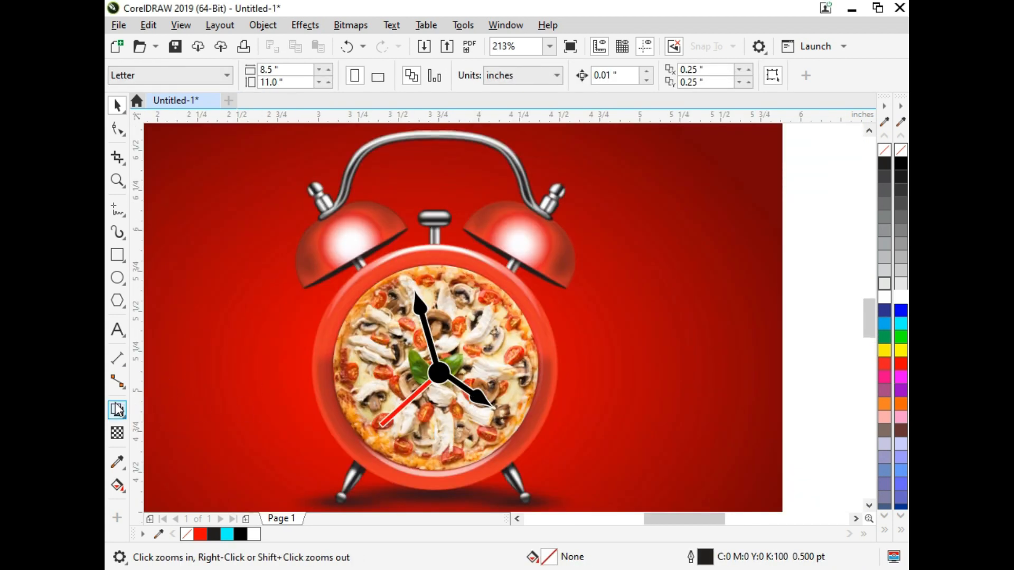
{"action": "left_click", "coordinate": [117, 330]}
{"action": "left_click", "coordinate": [189, 435]}
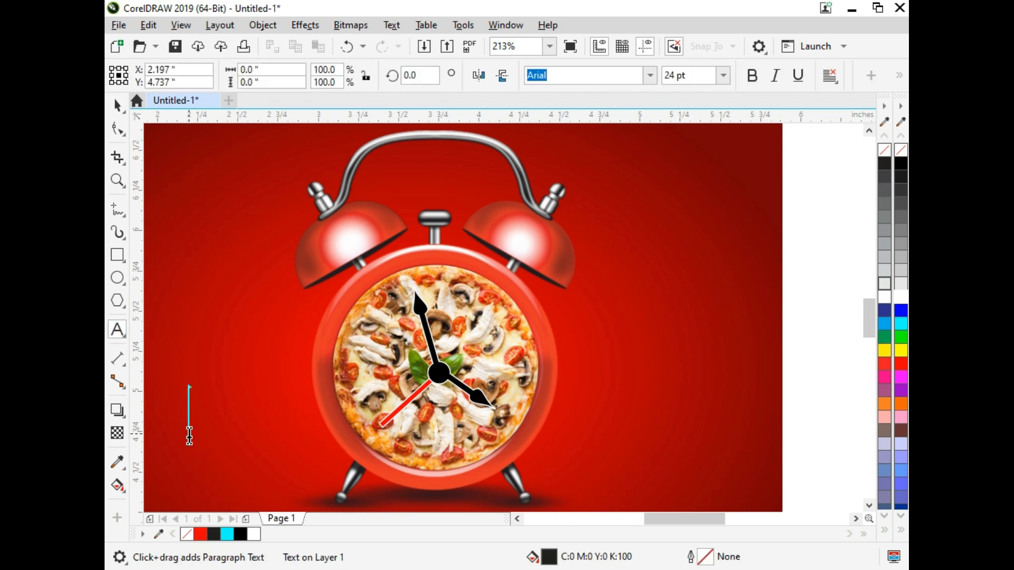
{"action": "key", "text": "ctrl+KP_4"}
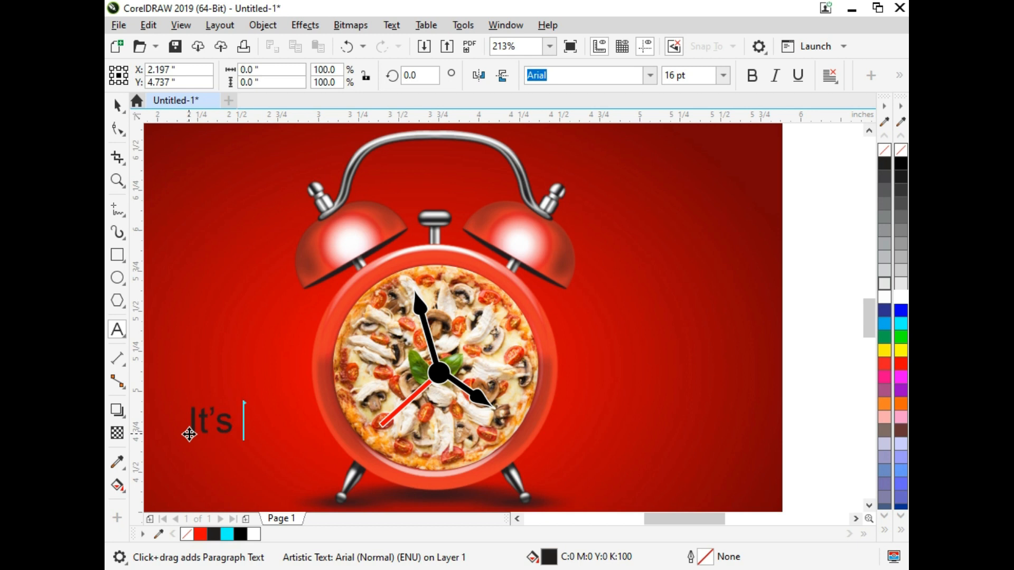
{"action": "type", "text": "It's time to"}
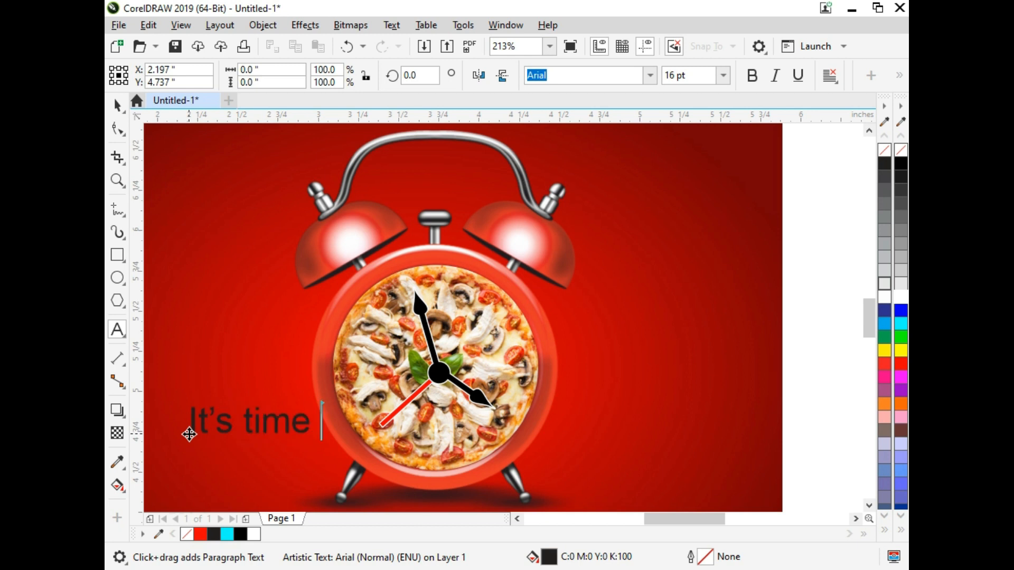
{"action": "key", "text": "BackSpace"}
{"action": "type", "text": "me"}
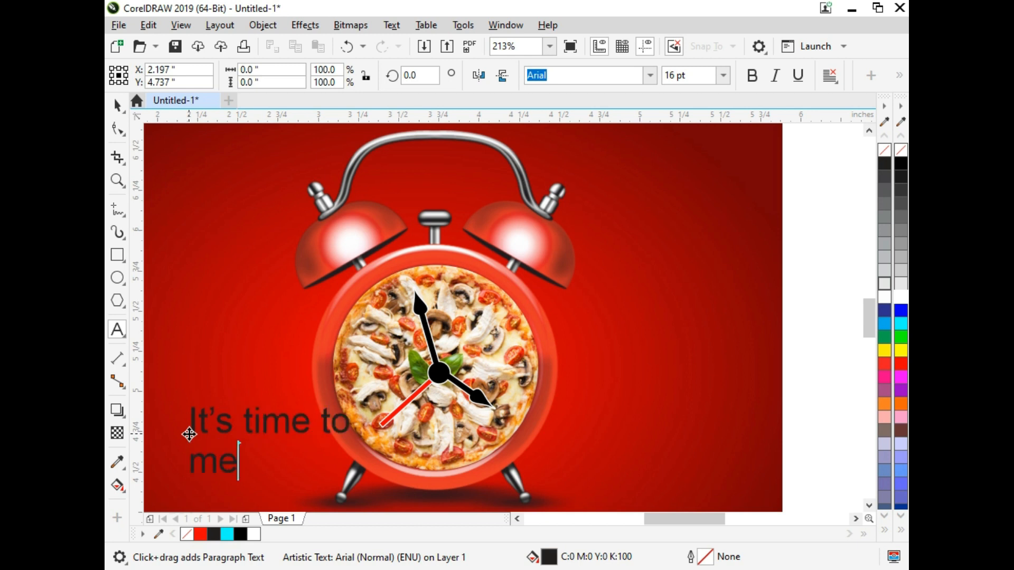
{"action": "type", "text": "et again"}
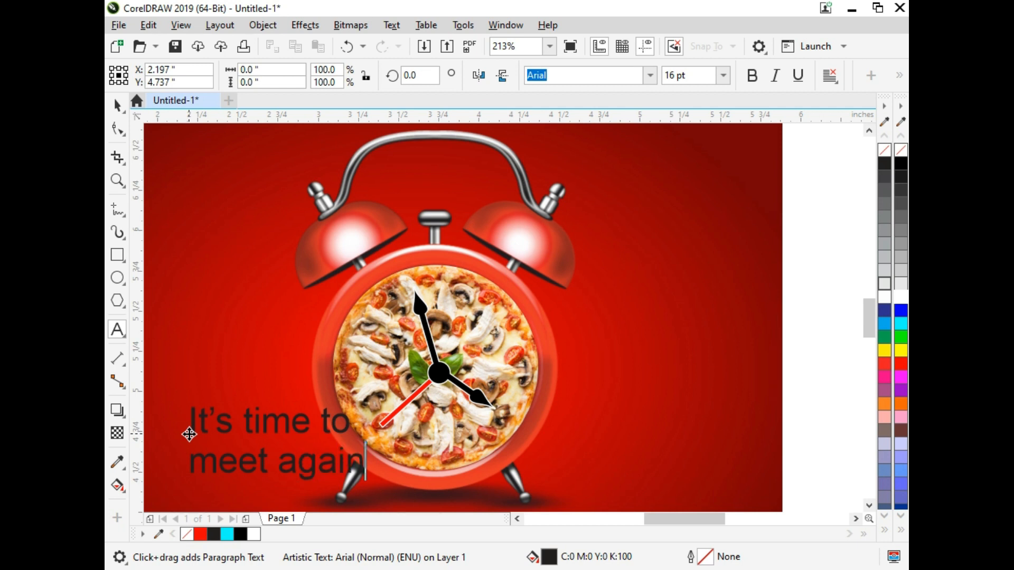
Make the whole "It's time to meet again" text bold.
{"action": "key", "text": "ctrl+a"}
{"action": "key", "text": "ctrl+b"}
{"action": "key", "text": "ctrl+space"}
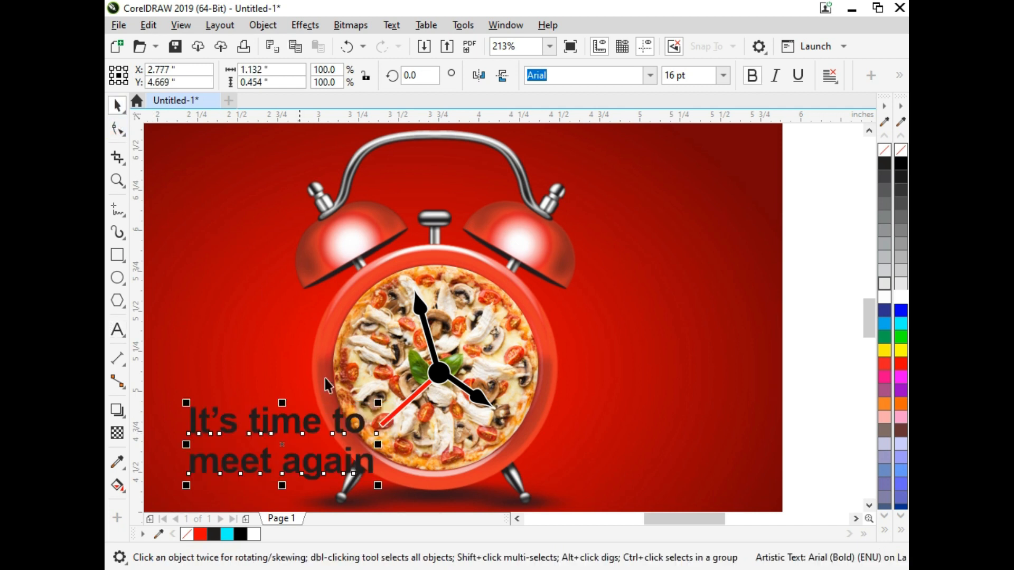
Fill the text with yellow and scale it to about 11.5 pt in the space to the left of the clock.
{"action": "left_click_drag", "start_coordinate": [378, 404], "coordinate": [253, 373]}
{"action": "left_click", "coordinate": [901, 350]}
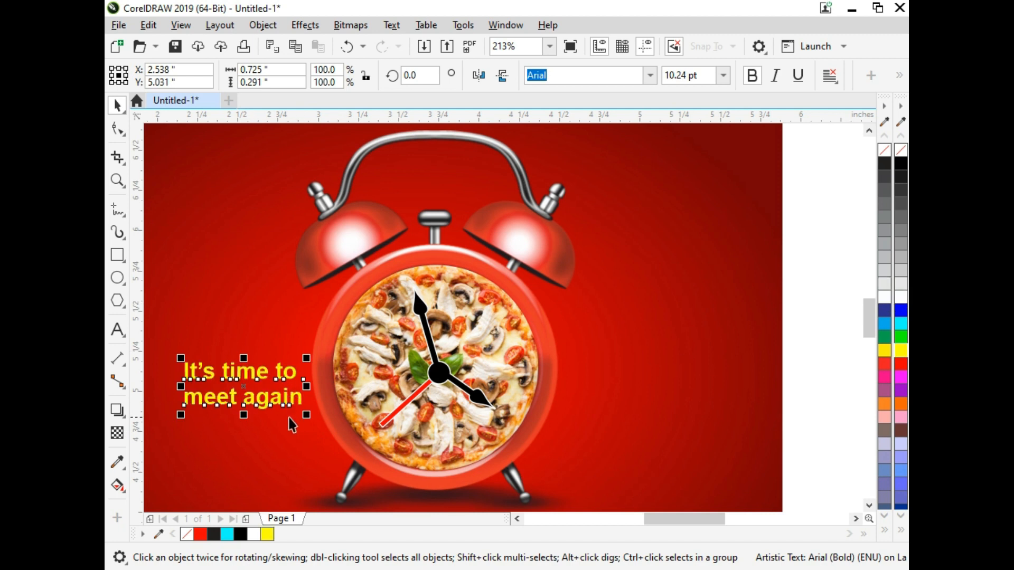
{"action": "left_click_drag", "start_coordinate": [305, 418], "coordinate": [313, 421]}
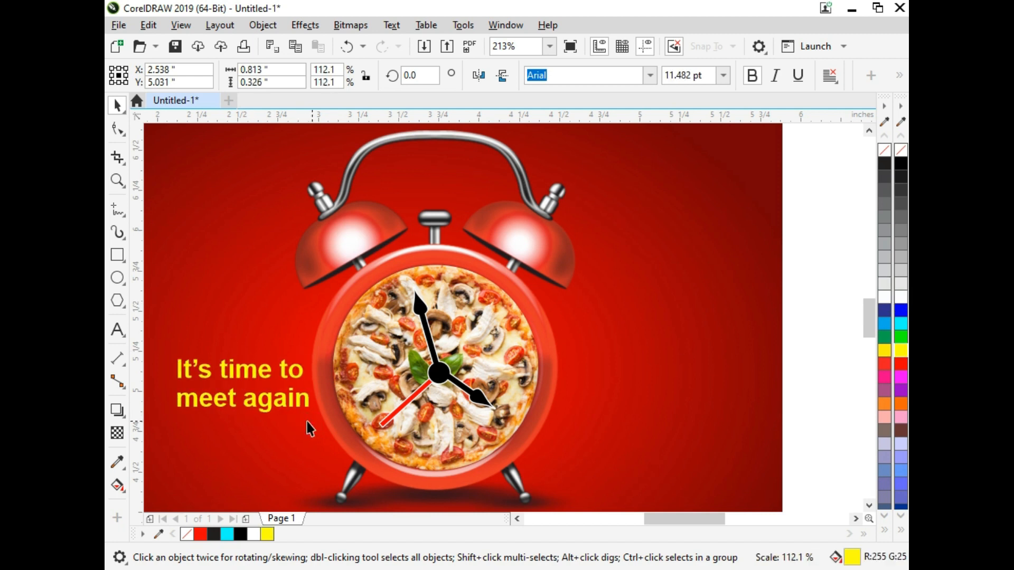
Draw an ellipse around the clock face and set its size to 1.5 by 1.5 inches.
{"action": "scroll", "coordinate": [324, 309], "scroll_direction": "down", "scroll_amount": 2}
{"action": "key", "text": "F2"}
{"action": "left_click_drag", "start_coordinate": [255, 240], "coordinate": [558, 492]}
{"action": "left_click", "coordinate": [435, 288]}
{"action": "left_click", "coordinate": [118, 277]}
{"action": "left_click_drag", "start_coordinate": [378, 180], "coordinate": [544, 350]}
{"action": "type", "text": "1"}
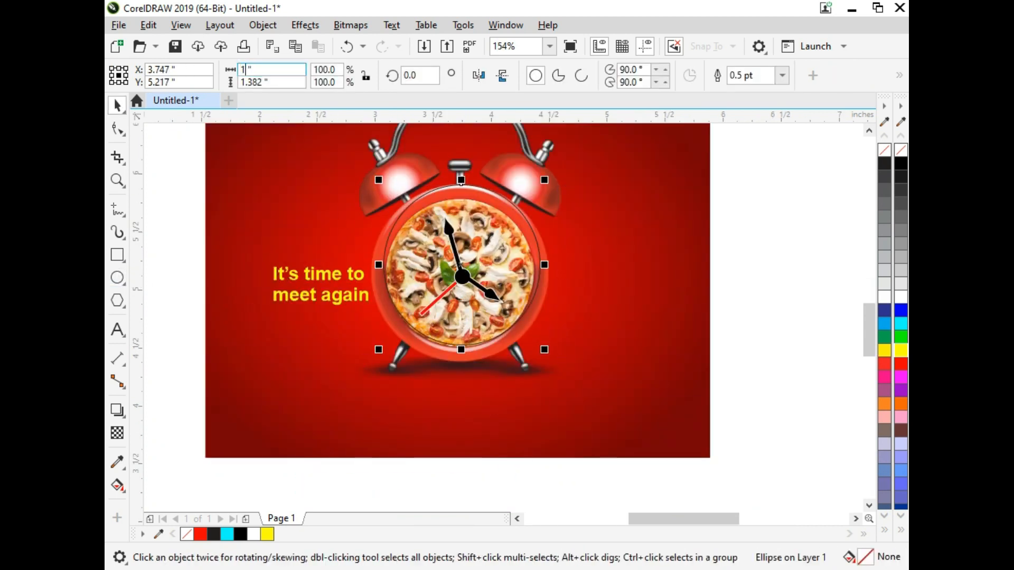
{"action": "type", "text": ".5"}
{"action": "key", "text": "Tab"}
{"action": "type", "text": "1.5"}
{"action": "key", "text": "Return"}
Give the circle a white outline, enlarge it to about 1.8 inches and nudge it into place around the clock.
{"action": "key", "text": "F2"}
{"action": "left_click_drag", "start_coordinate": [306, 145], "coordinate": [496, 322]}
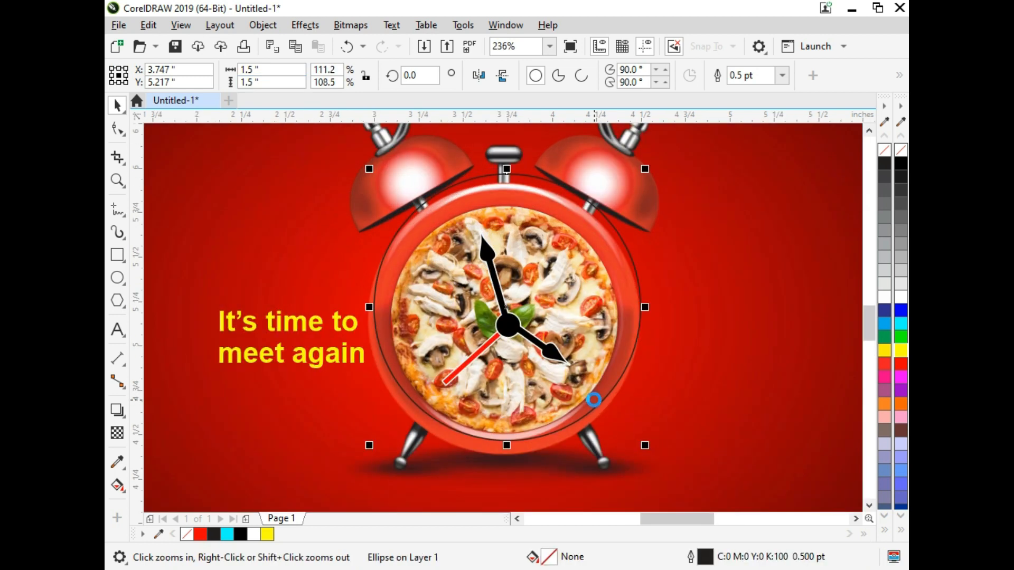
{"action": "right_click", "coordinate": [899, 299]}
{"action": "left_click_drag", "start_coordinate": [645, 454], "coordinate": [677, 481]}
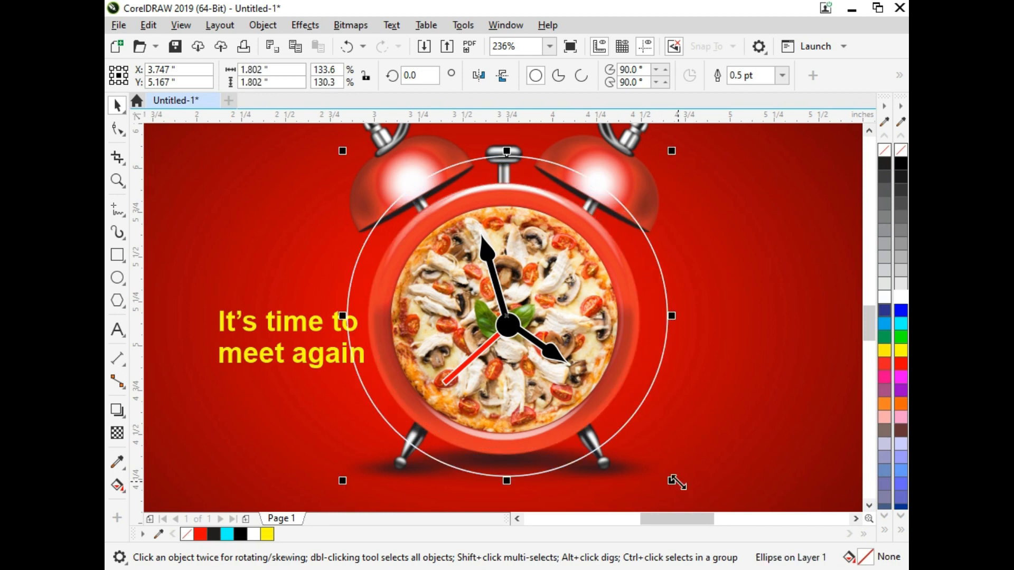
{"action": "key", "text": "Down"}
{"action": "key", "text": "Left"}
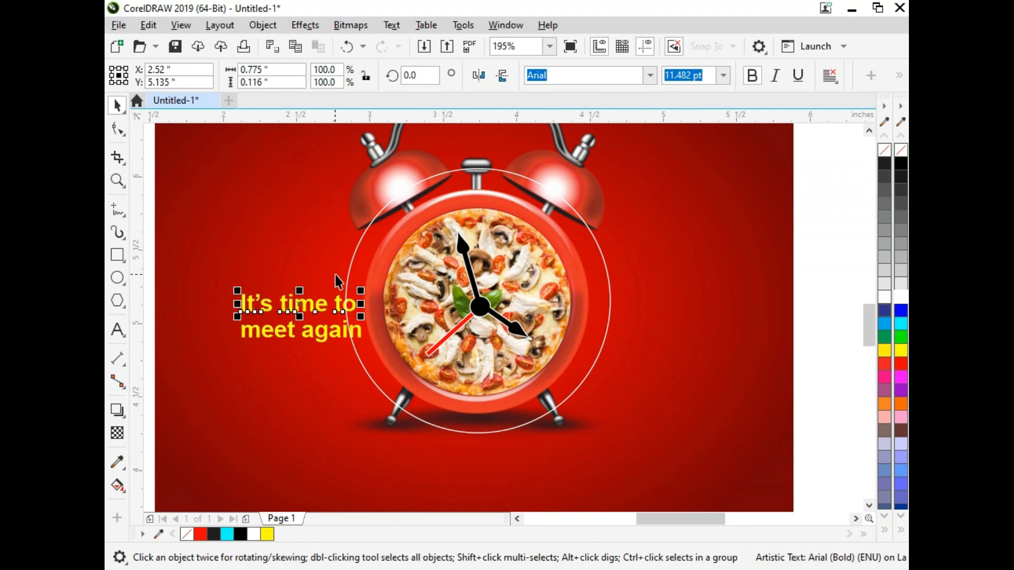
Fit the "It's time to" line to the circle and slide it along the path to the clock's left side.
{"action": "left_click", "coordinate": [348, 269], "text": "shift"}
{"action": "key", "text": "c"}
{"action": "key", "text": "ctrl+z"}
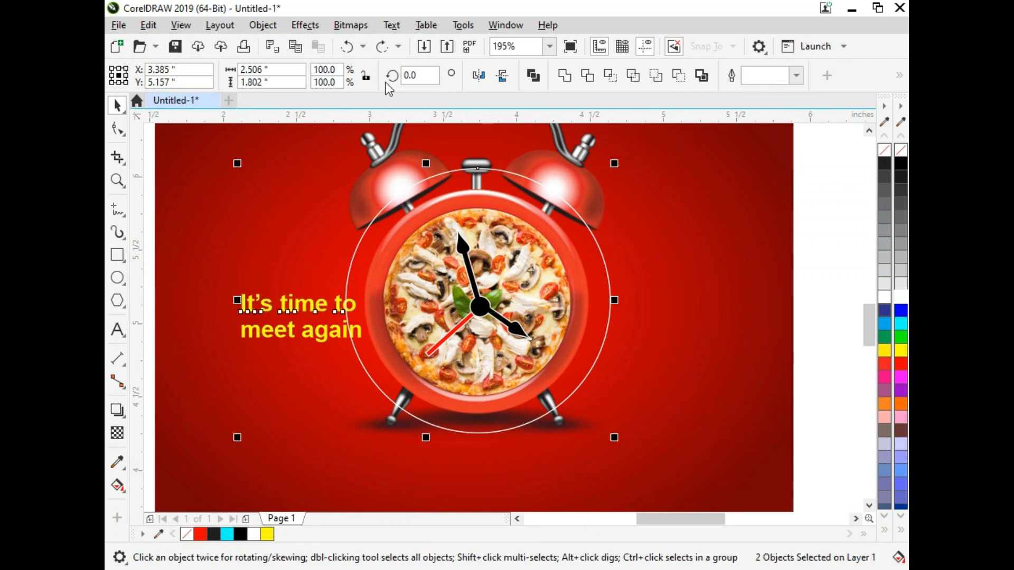
{"action": "left_click", "coordinate": [391, 25]}
{"action": "left_click", "coordinate": [449, 236]}
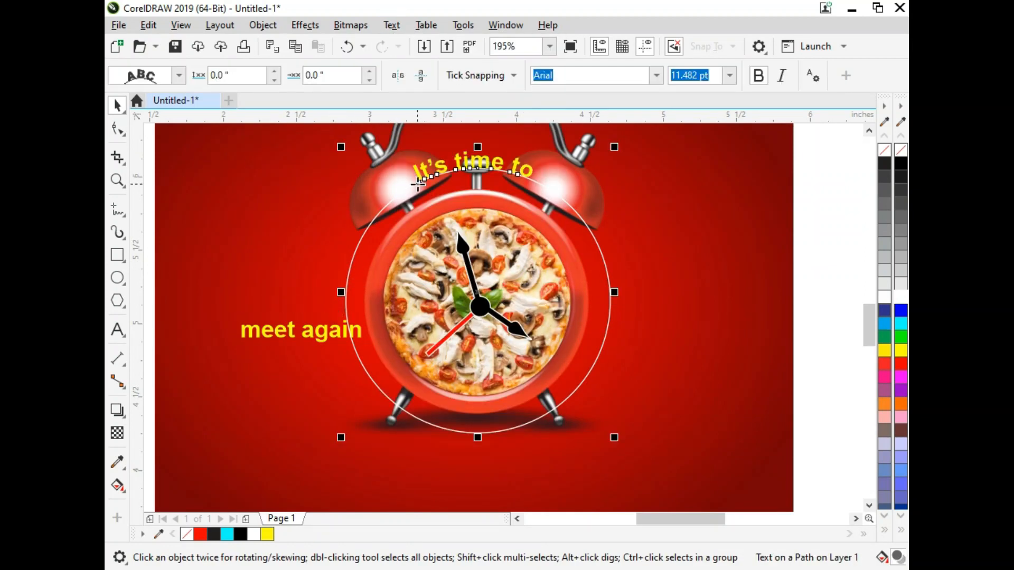
{"action": "left_click_drag", "start_coordinate": [418, 183], "coordinate": [358, 369]}
Fit the "meet again" line to the same circle and slide it along the path to the clock's right side.
{"action": "left_click", "coordinate": [279, 338]}
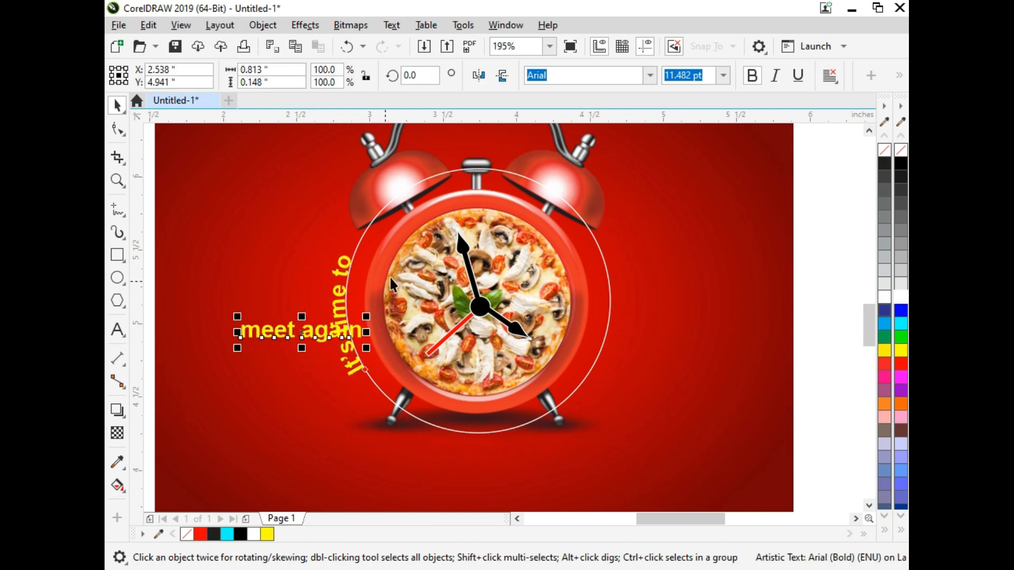
{"action": "left_click", "coordinate": [378, 219], "text": "shift"}
{"action": "key", "text": "c"}
{"action": "left_click", "coordinate": [391, 24]}
{"action": "left_click", "coordinate": [429, 238]}
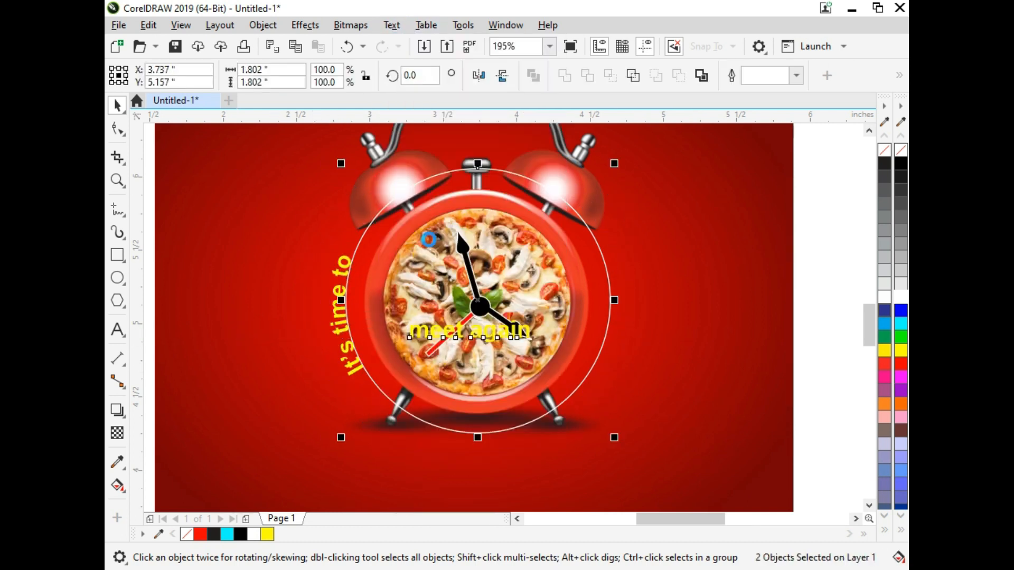
{"action": "left_click", "coordinate": [429, 171]}
{"action": "left_click", "coordinate": [421, 179]}
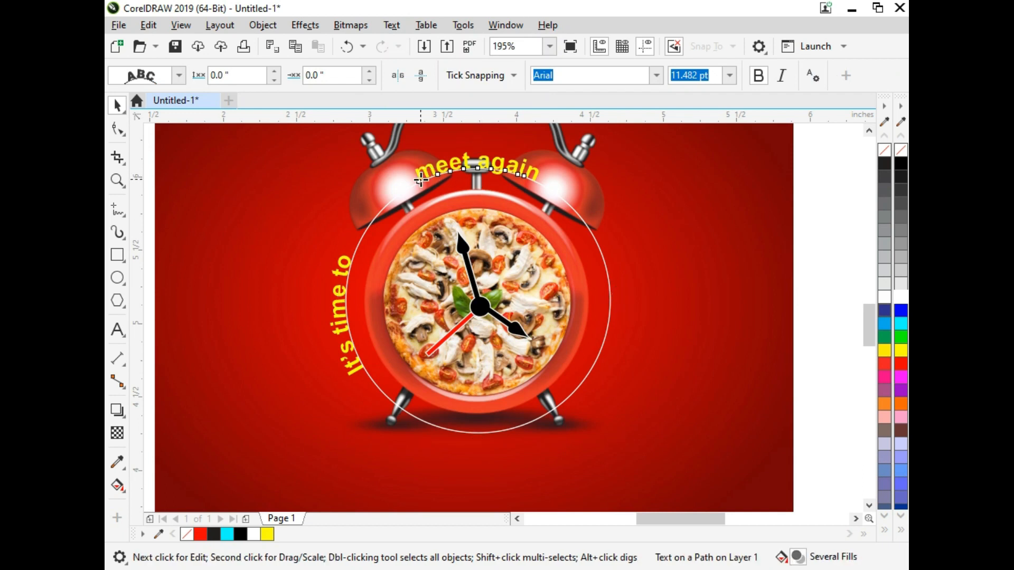
{"action": "left_click_drag", "start_coordinate": [420, 182], "coordinate": [602, 258]}
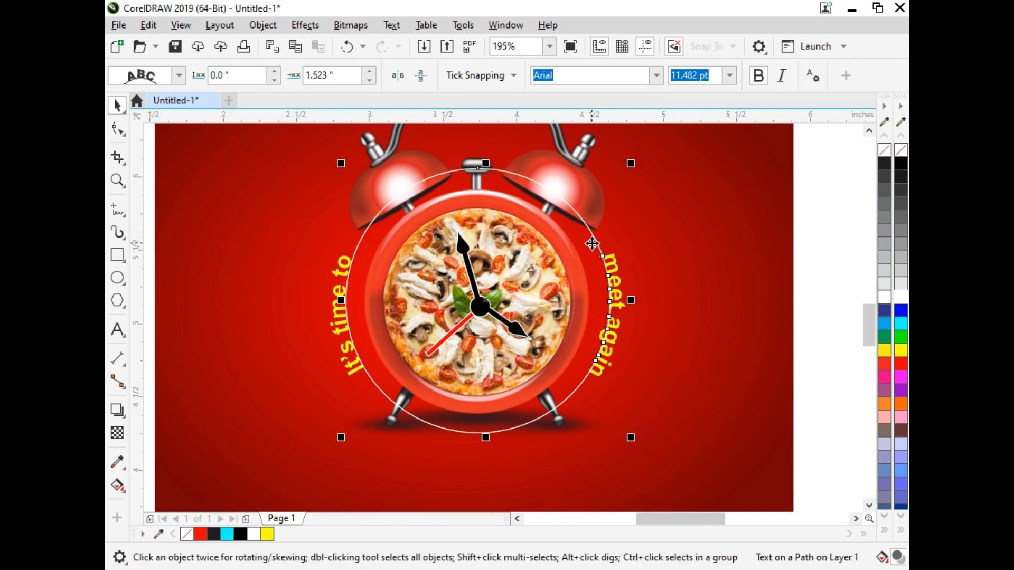
{"action": "left_click", "coordinate": [763, 336]}
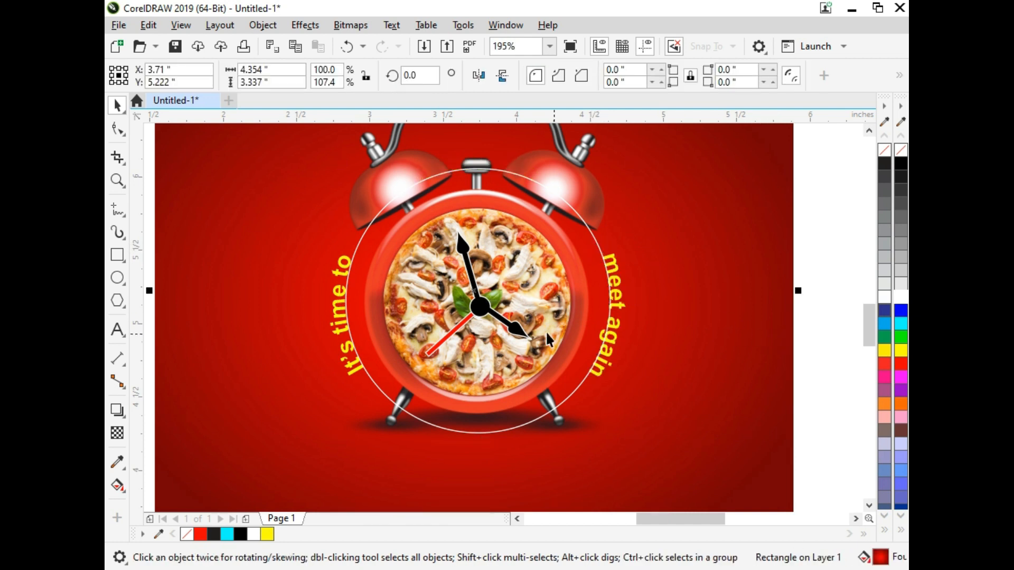
{"action": "left_click", "coordinate": [578, 210]}
{"action": "left_click", "coordinate": [117, 330]}
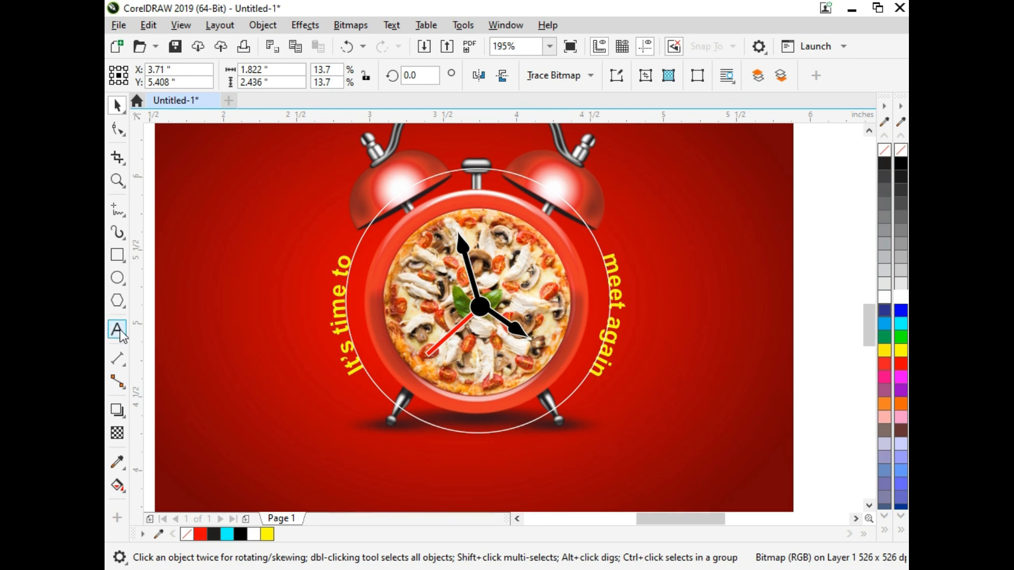
{"action": "left_click", "coordinate": [180, 239]}
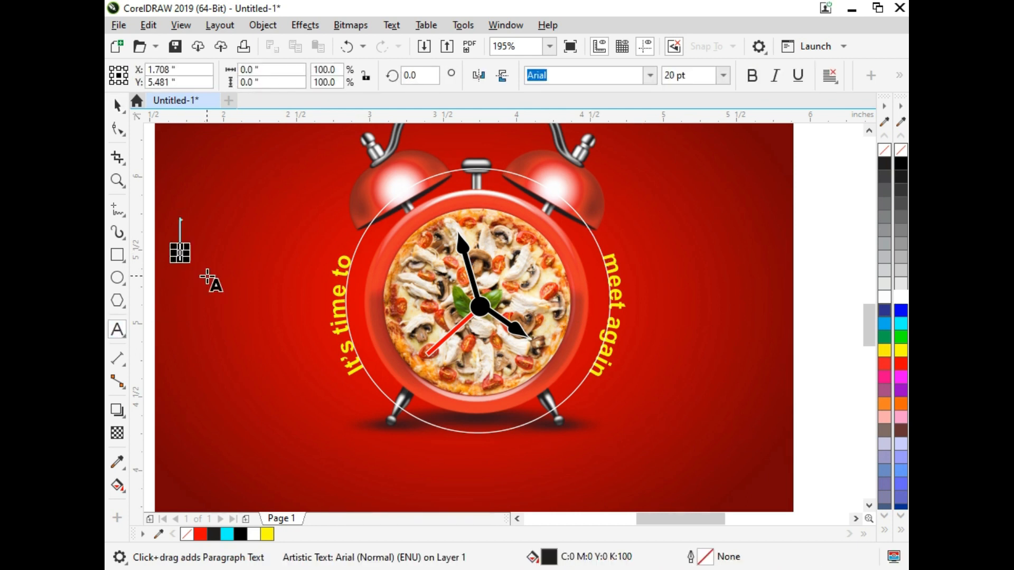
{"action": "key", "text": "ctrl+KP_2"}
{"action": "key", "text": "ctrl+KP_2"}
{"action": "type", "text": "Ctrl+"}
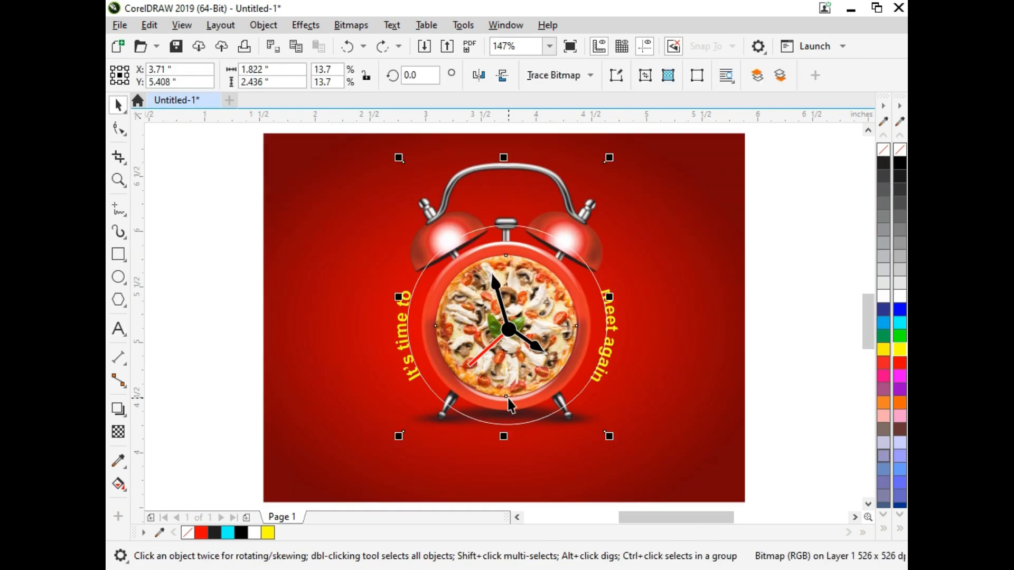
{"action": "left_click", "coordinate": [224, 274]}
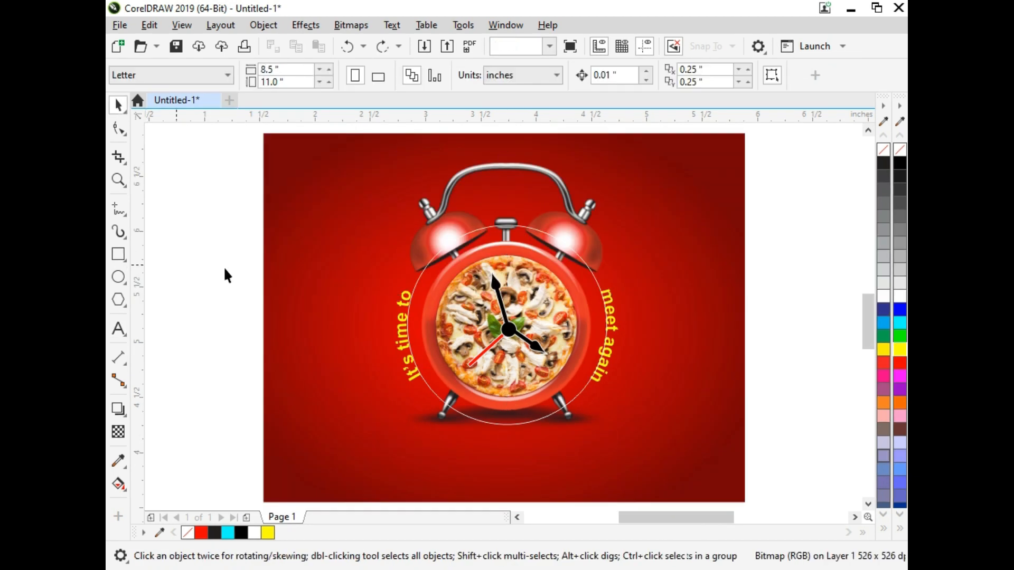
Break the curved text apart from the circle path and delete the circle.
{"action": "left_click", "coordinate": [410, 299]}
{"action": "key", "text": "ctrl+k"}
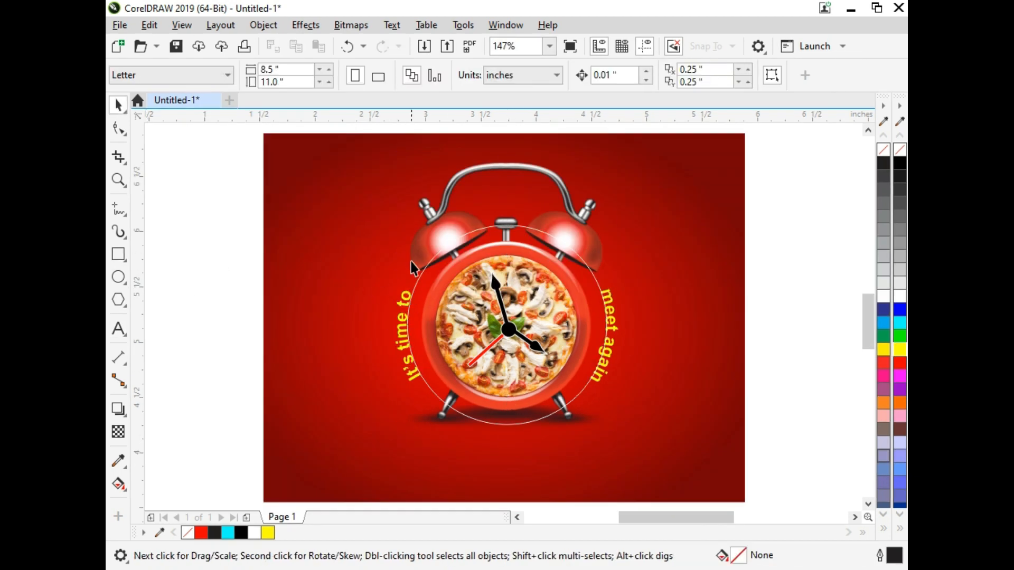
{"action": "left_click", "coordinate": [427, 277]}
{"action": "key", "text": "Delete"}
Fill the curved "It's time to" text with white.
{"action": "left_click", "coordinate": [408, 307]}
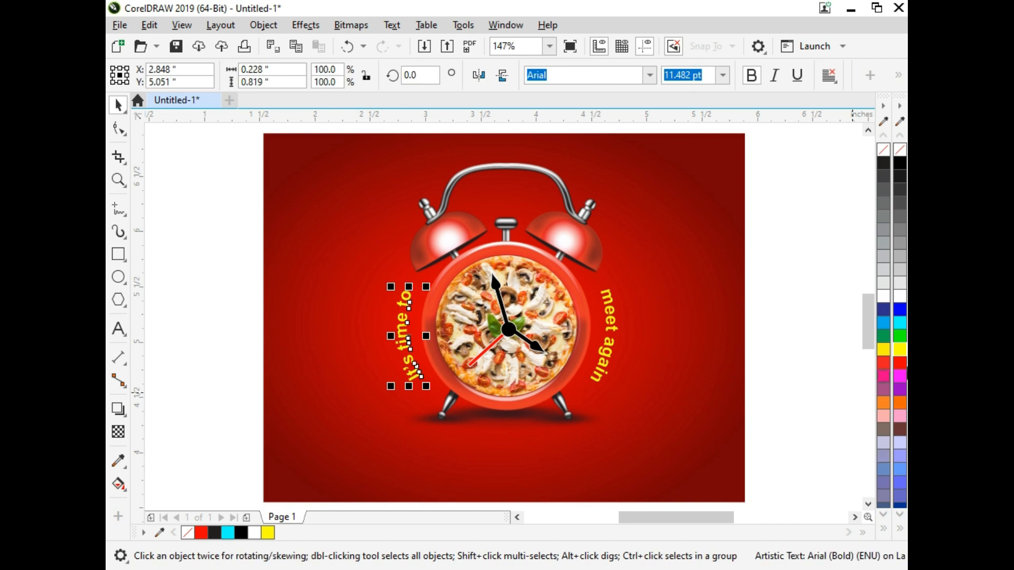
{"action": "left_click", "coordinate": [901, 306]}
{"action": "left_click", "coordinate": [230, 373]}
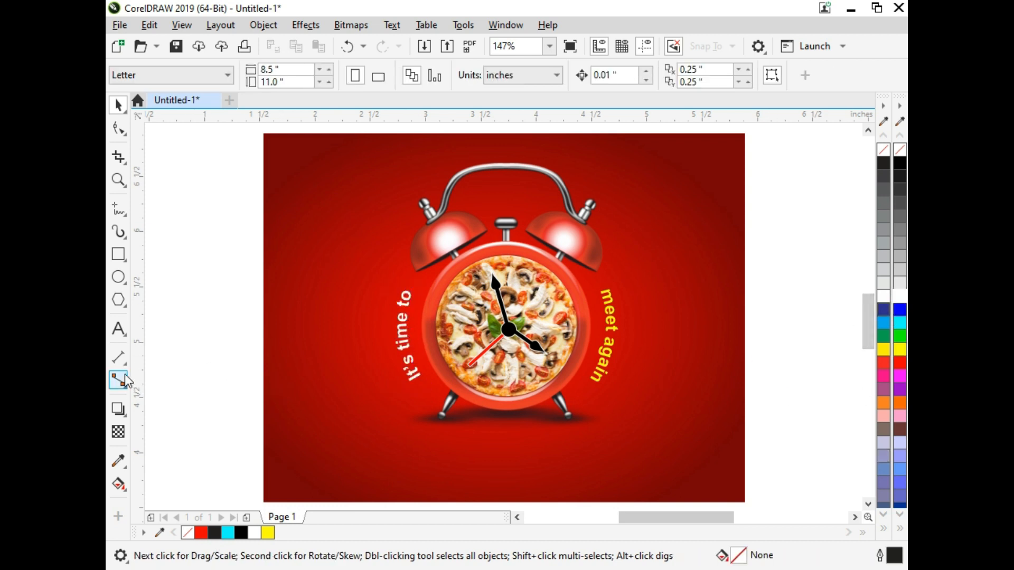
Add the phone number as 24 pt Arial artistic text below the clock.
{"action": "left_click", "coordinate": [118, 329]}
{"action": "left_click", "coordinate": [340, 476]}
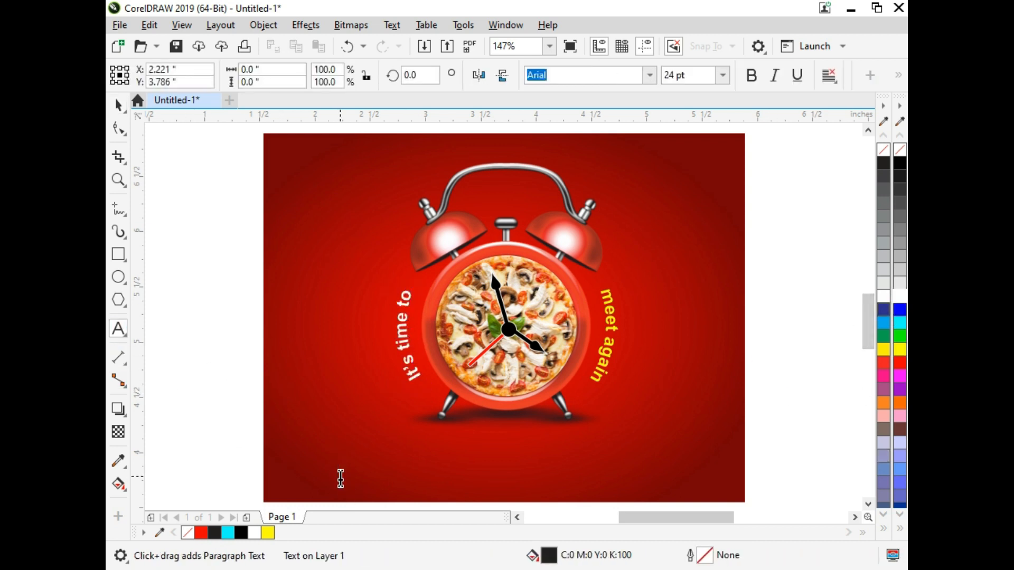
{"action": "type", "text": "12"}
{"action": "scroll", "coordinate": [340, 477], "scroll_direction": "down", "scroll_amount": 1}
{"action": "type", "text": "3"}
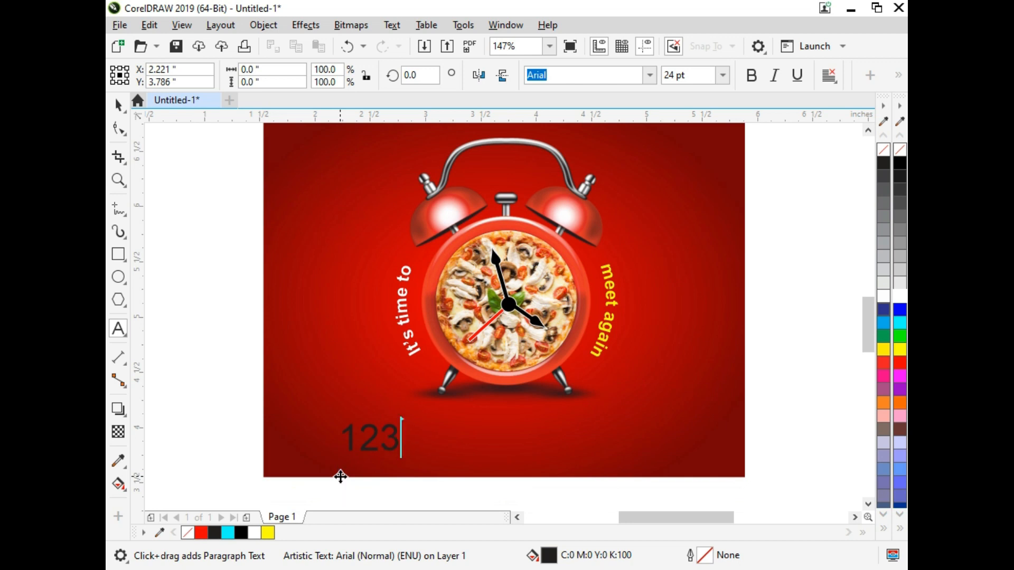
{"action": "type", "text": "456856"}
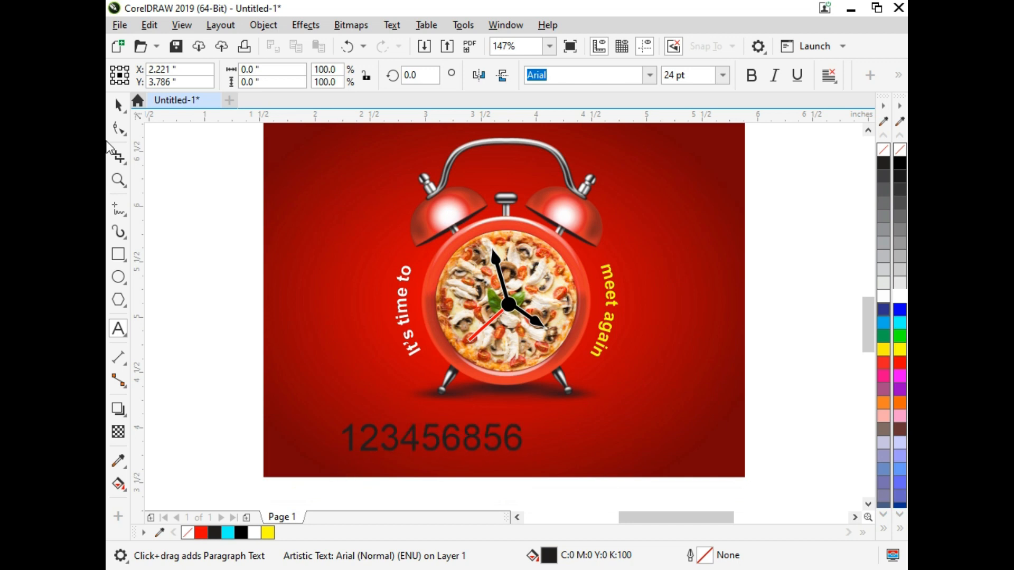
{"action": "left_click", "coordinate": [118, 105]}
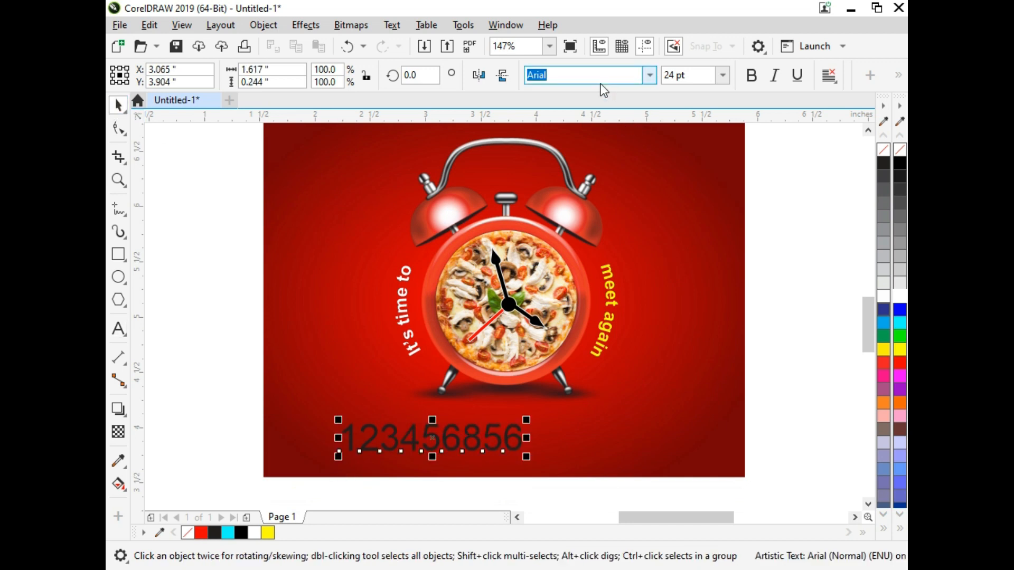
Set the phone number in Times New Roman and fill it with white.
{"action": "key", "text": "ctrl+a"}
{"action": "type", "text": "Times New Roman"}
{"action": "key", "text": "Return"}
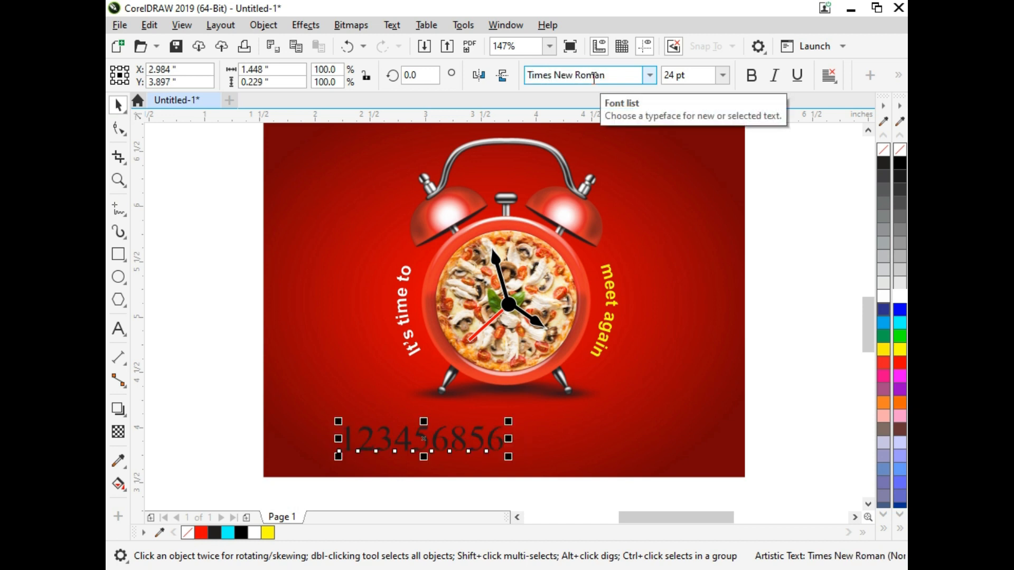
{"action": "left_click", "coordinate": [884, 298]}
{"action": "left_click", "coordinate": [787, 378]}
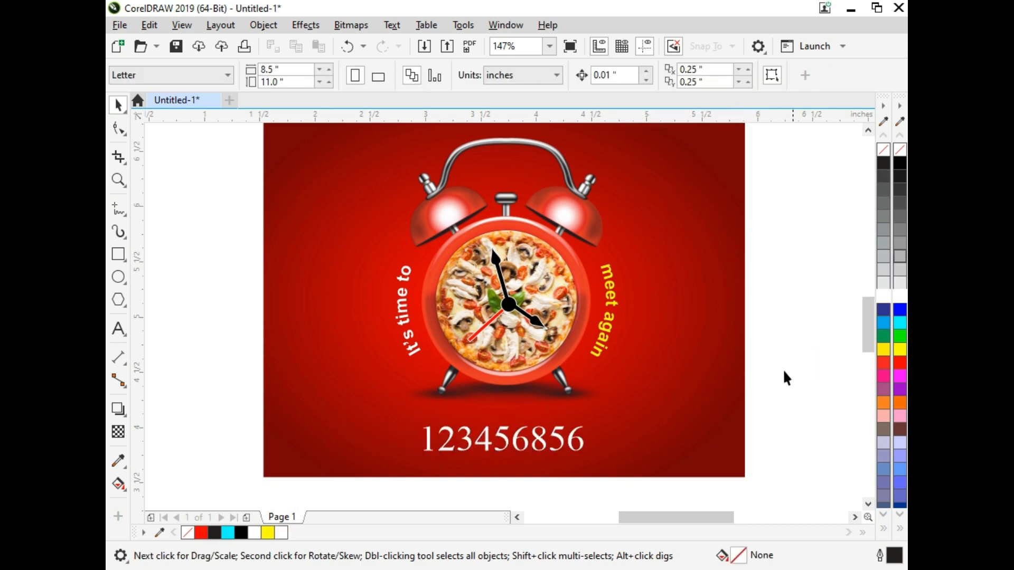
Scale the phone number text down to about 17 pt in regular weight.
{"action": "left_click", "coordinate": [573, 445]}
{"action": "left_click_drag", "start_coordinate": [593, 423], "coordinate": [572, 439]}
{"action": "left_click", "coordinate": [746, 77]}
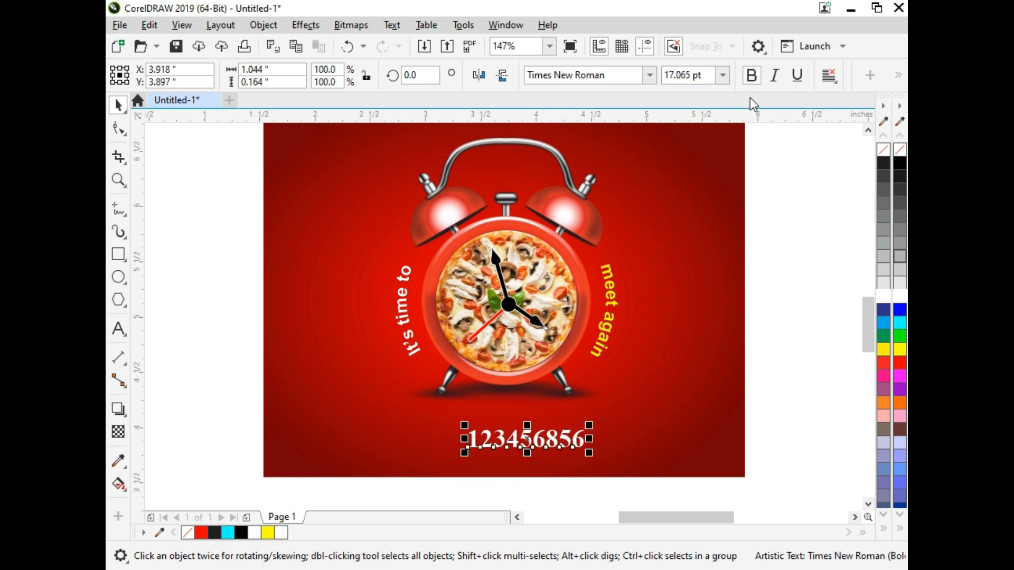
{"action": "left_click", "coordinate": [752, 76]}
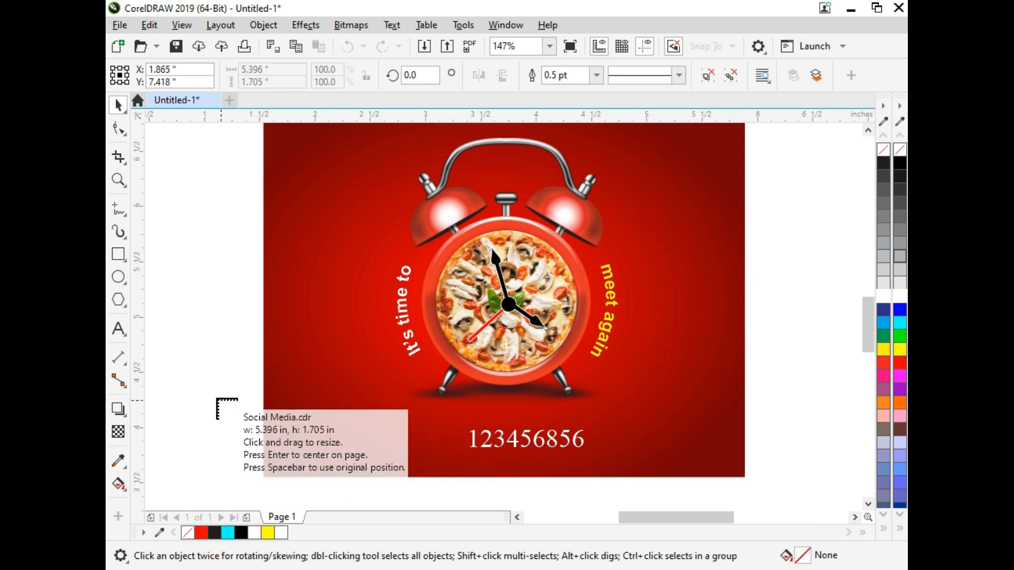
Ungroup the set of social media and contact icons and move it below the red artwork.
{"action": "left_click_drag", "start_coordinate": [177, 385], "coordinate": [425, 470]}
{"action": "key", "text": "ctrl+u"}
{"action": "scroll", "coordinate": [317, 408], "scroll_direction": "down", "scroll_amount": 2}
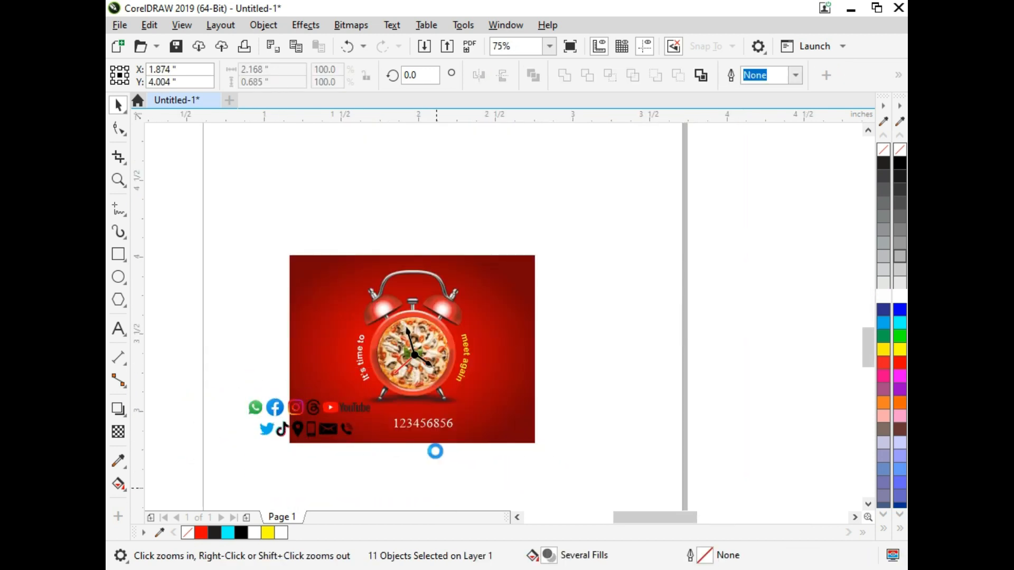
{"action": "scroll", "coordinate": [435, 450], "scroll_direction": "up", "scroll_amount": 3}
{"action": "left_click_drag", "start_coordinate": [497, 243], "coordinate": [576, 400]}
{"action": "left_click", "coordinate": [616, 426]}
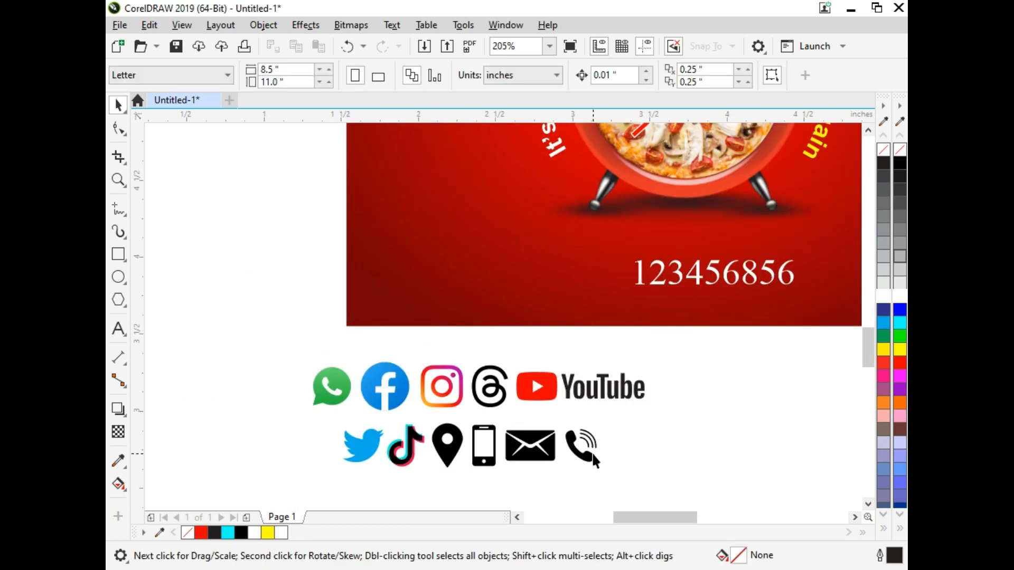
Place the ringing phone icon just left of the phone number and delete all the other icons.
{"action": "left_click_drag", "start_coordinate": [592, 454], "coordinate": [616, 280]}
{"action": "left_click_drag", "start_coordinate": [695, 337], "coordinate": [278, 486]}
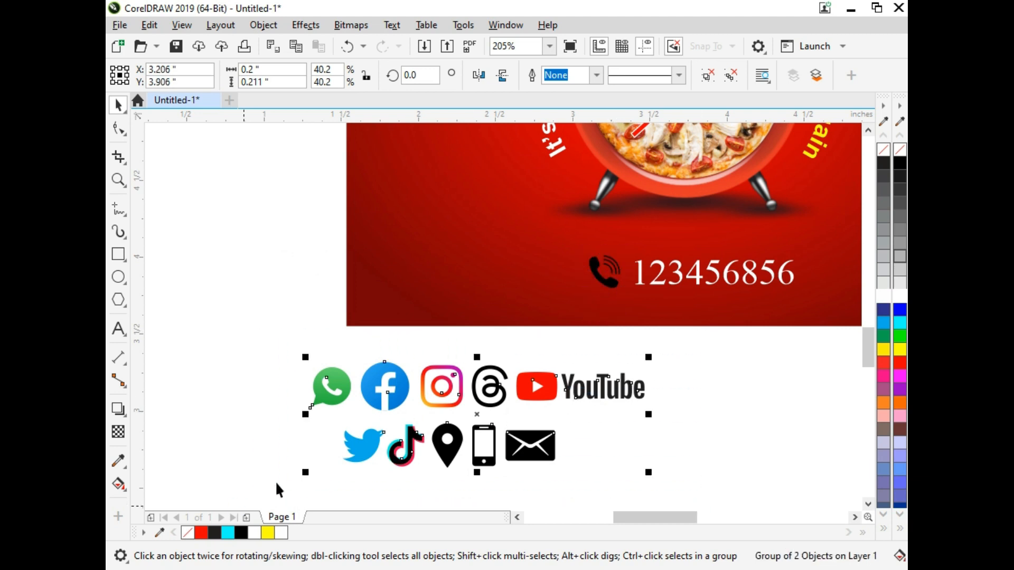
{"action": "key", "text": "Delete"}
Fill the phone icon beside the number with yellow and group it with the phone number.
{"action": "key", "text": "z"}
{"action": "left_click_drag", "start_coordinate": [509, 228], "coordinate": [862, 346]}
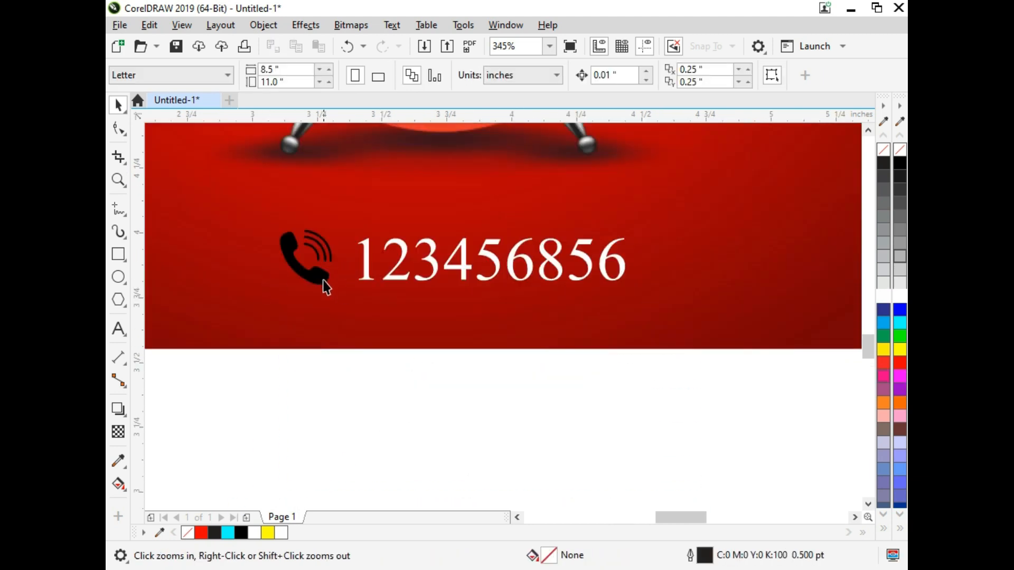
{"action": "key", "text": "space"}
{"action": "left_click", "coordinate": [325, 284]}
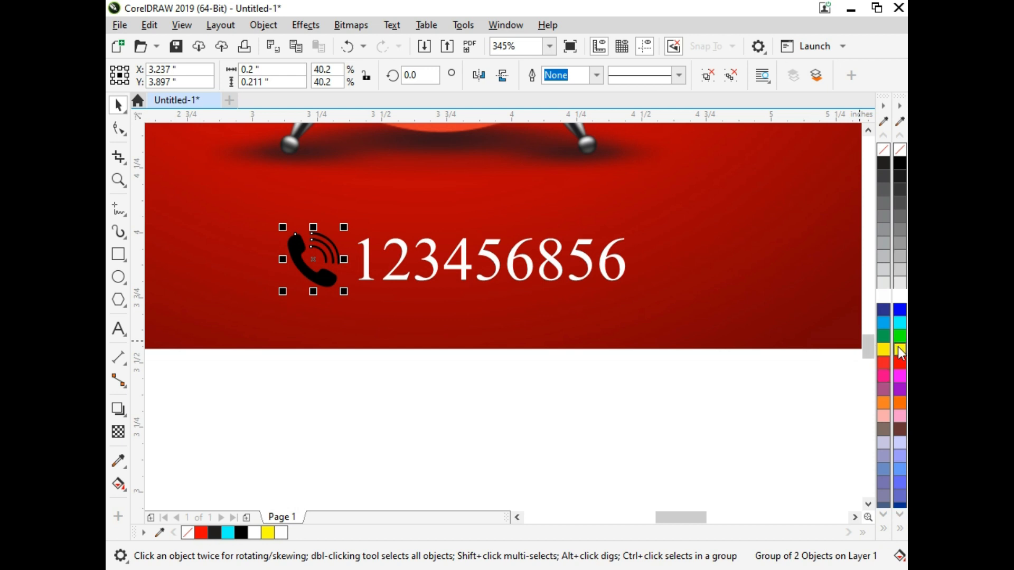
{"action": "left_click", "coordinate": [898, 348]}
{"action": "left_click", "coordinate": [494, 261], "text": "shift"}
{"action": "key", "text": "ctrl+g"}
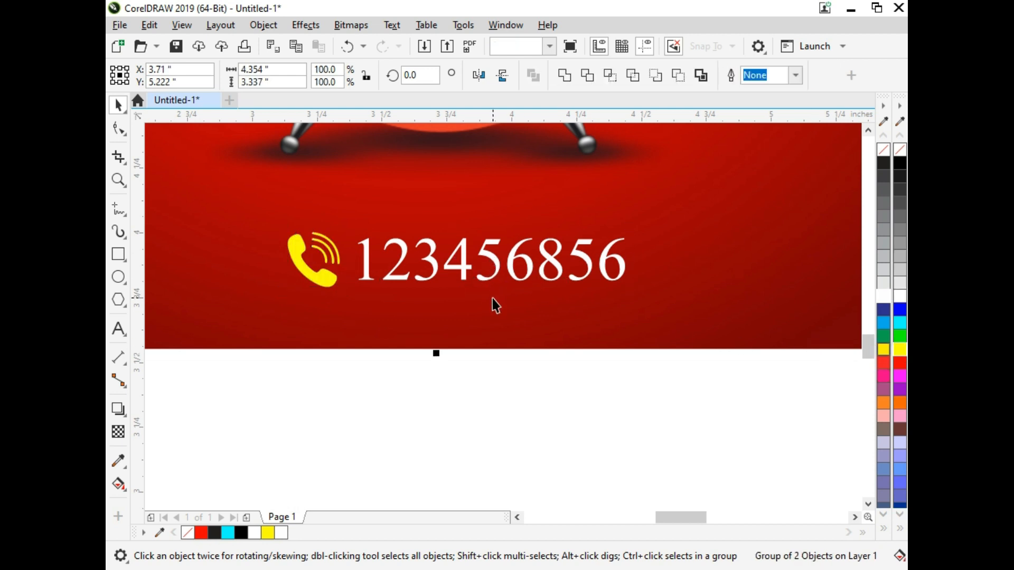